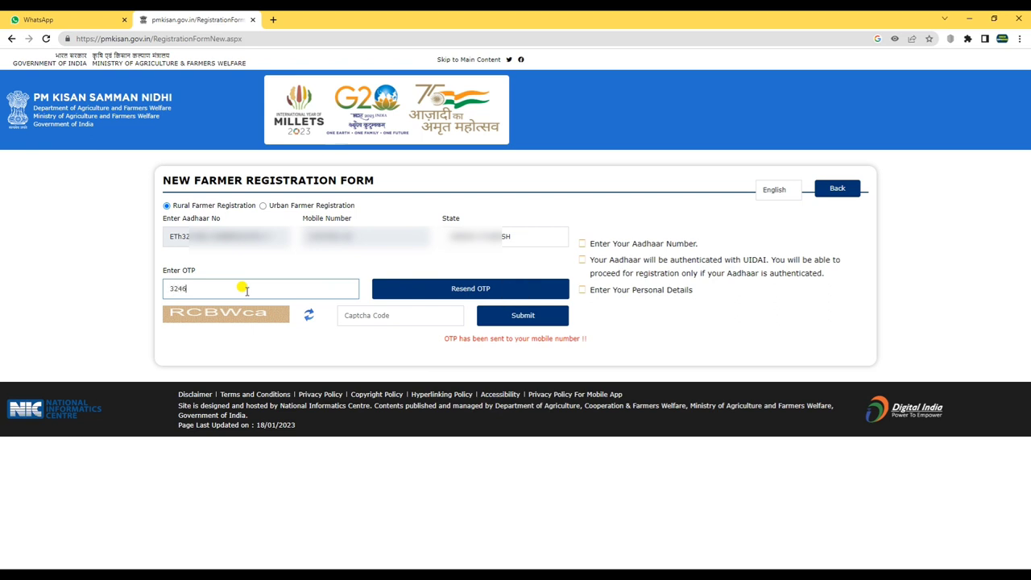
Step: Enter the captcha code and submit the mobile OTP step
text(6)
click(377, 315)
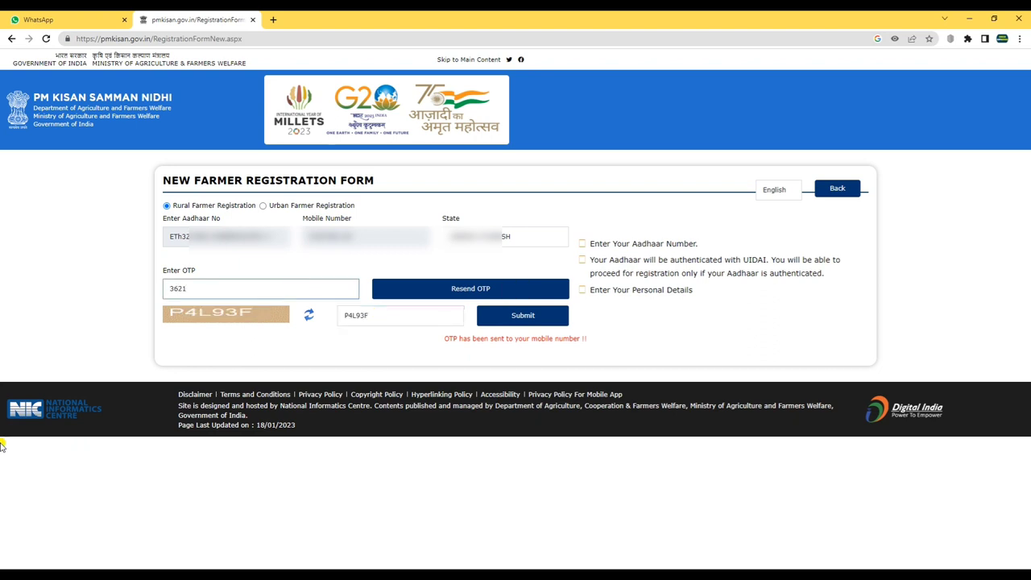
click(399, 314)
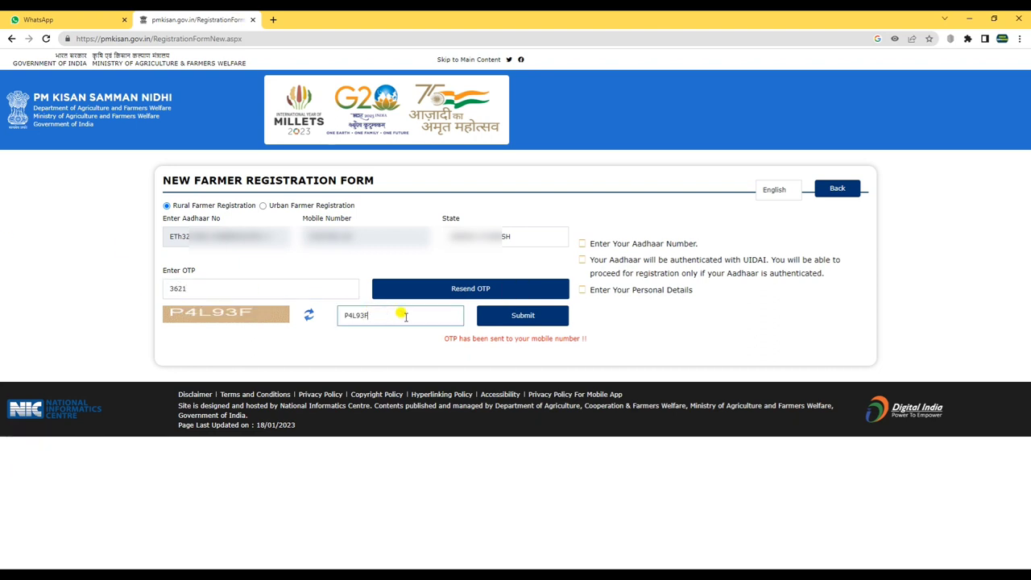
click(518, 317)
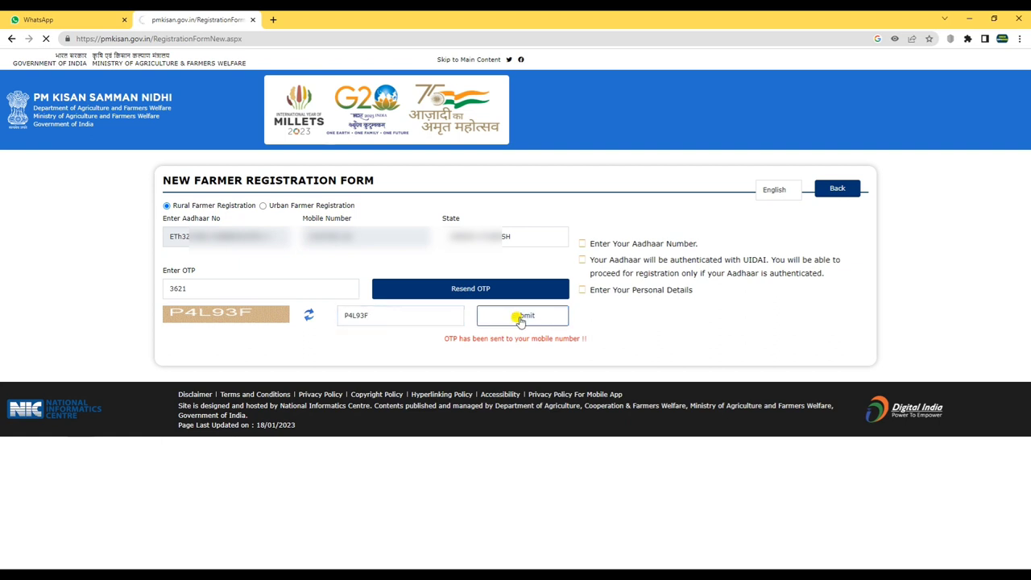
Step: Enter the Aadhaar mobile OTP, replace the captcha text, and request Aadhaar OTP verification
click(200, 352)
drag(159, 336, 287, 336)
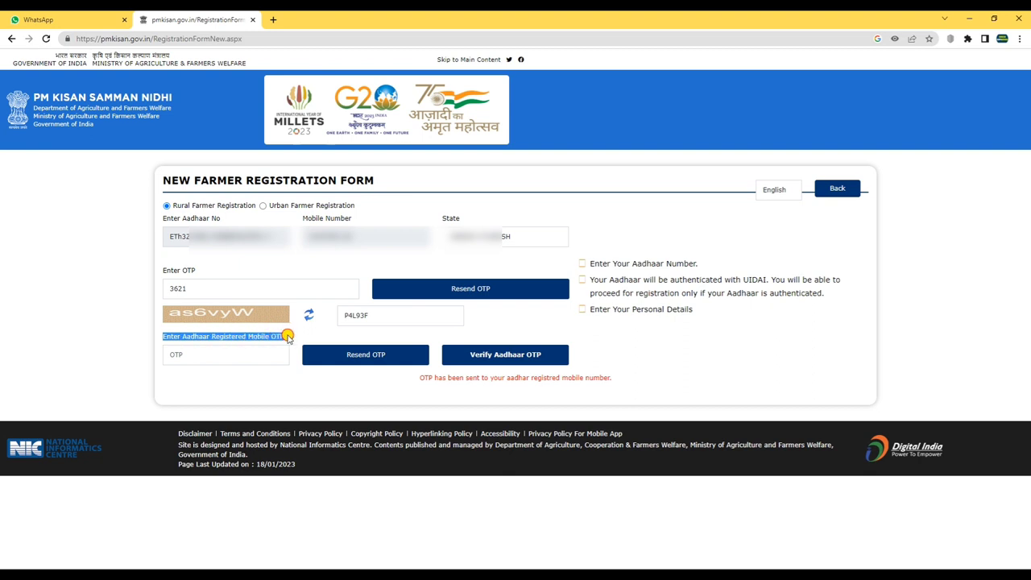
drag(417, 378, 600, 378)
click(215, 357)
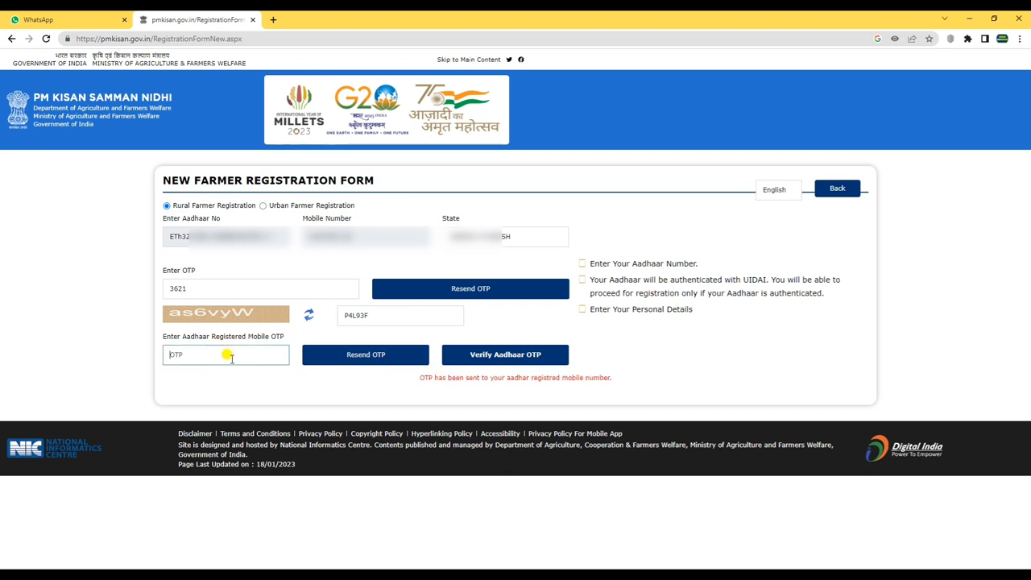
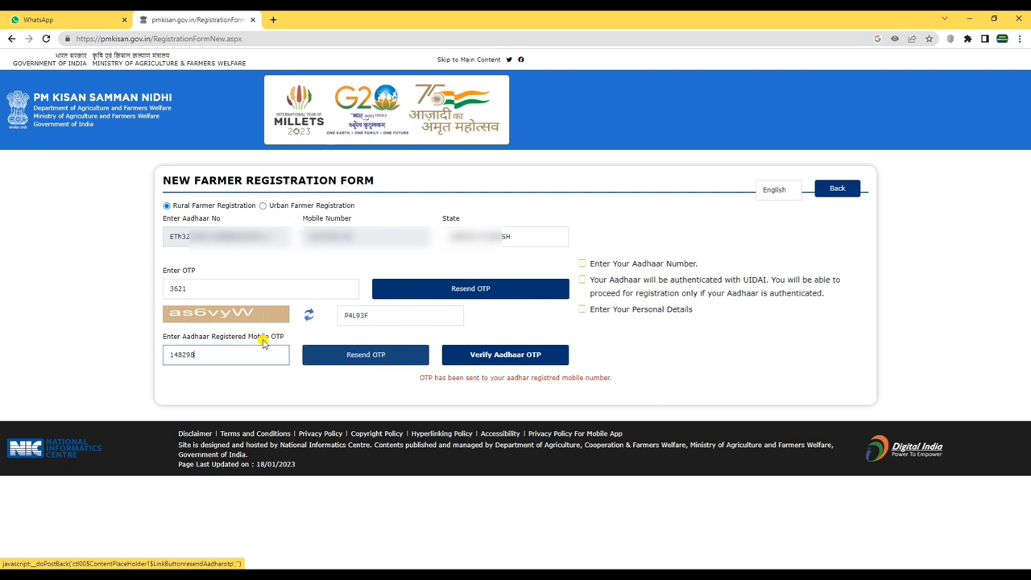
drag(379, 316, 337, 316)
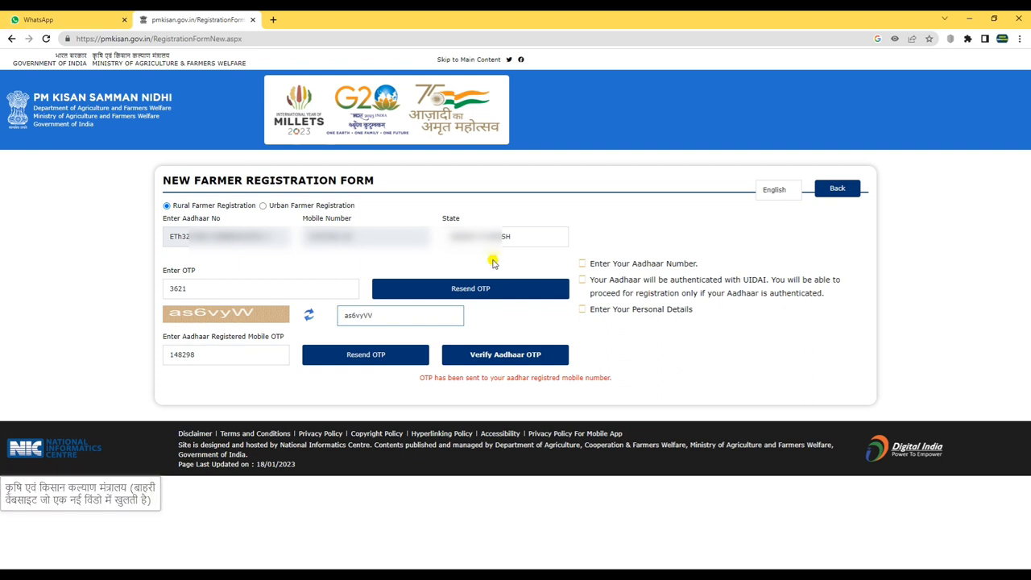
click(507, 356)
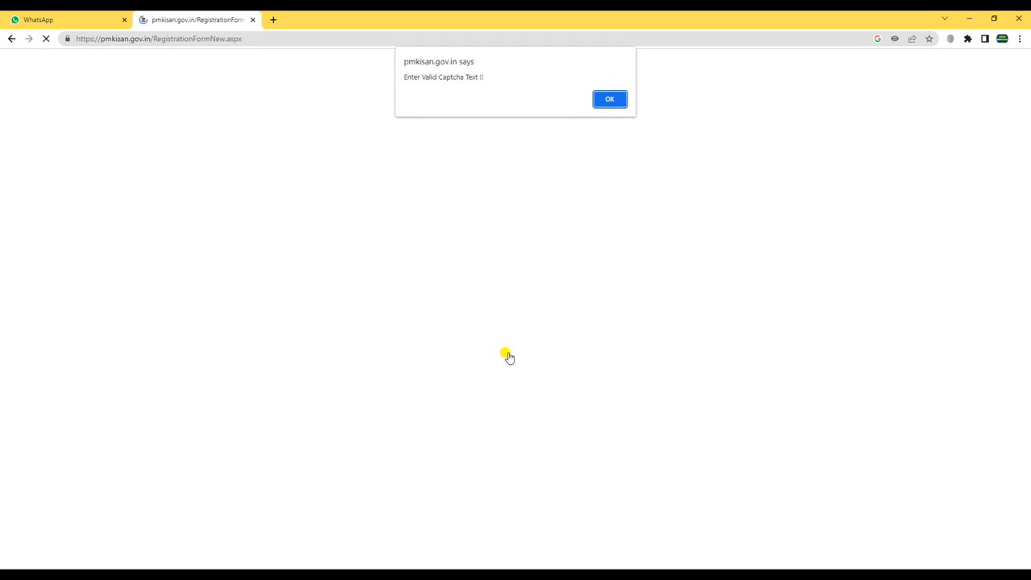
Step: Dismiss the invalid-captcha alert, enter the fresh captcha, and verify the Aadhaar OTP
click(608, 99)
click(370, 316)
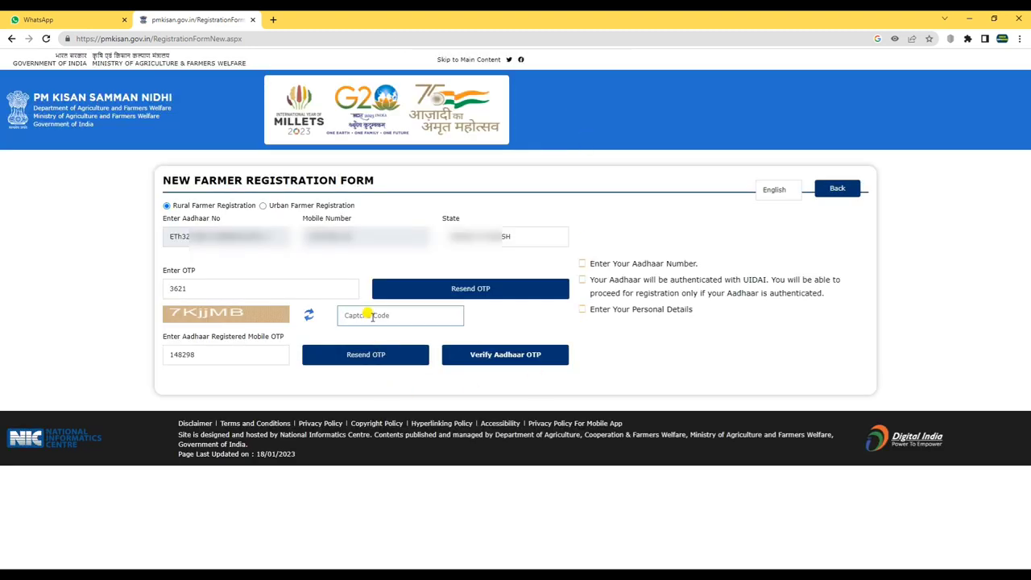
text(7KjJMB)
click(501, 362)
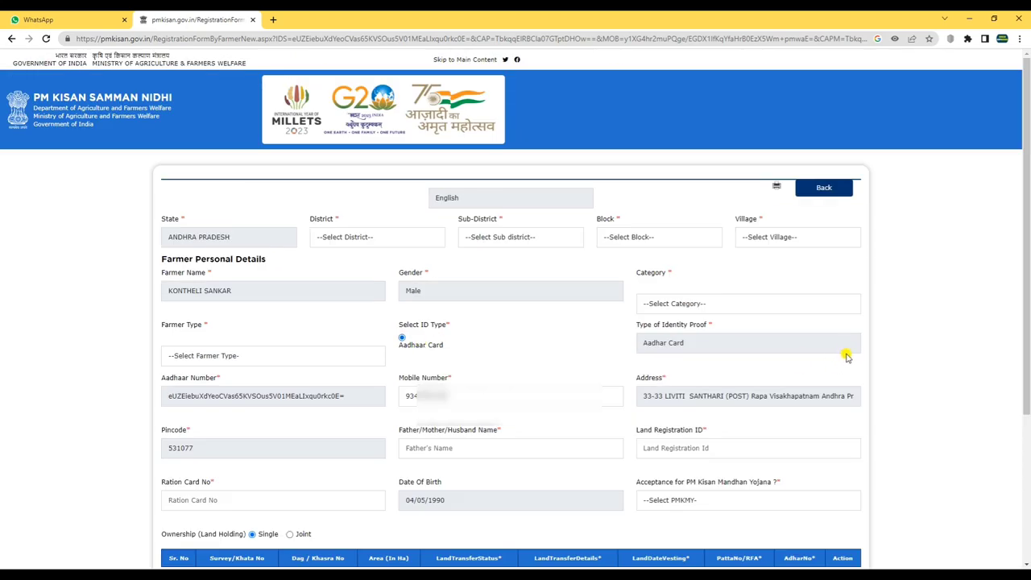
Step: Choose district Alluri Sitharama Raju and sub-district Hukumpeta
scroll(843, 388, down, 1)
click(403, 184)
click(403, 183)
click(507, 181)
click(508, 182)
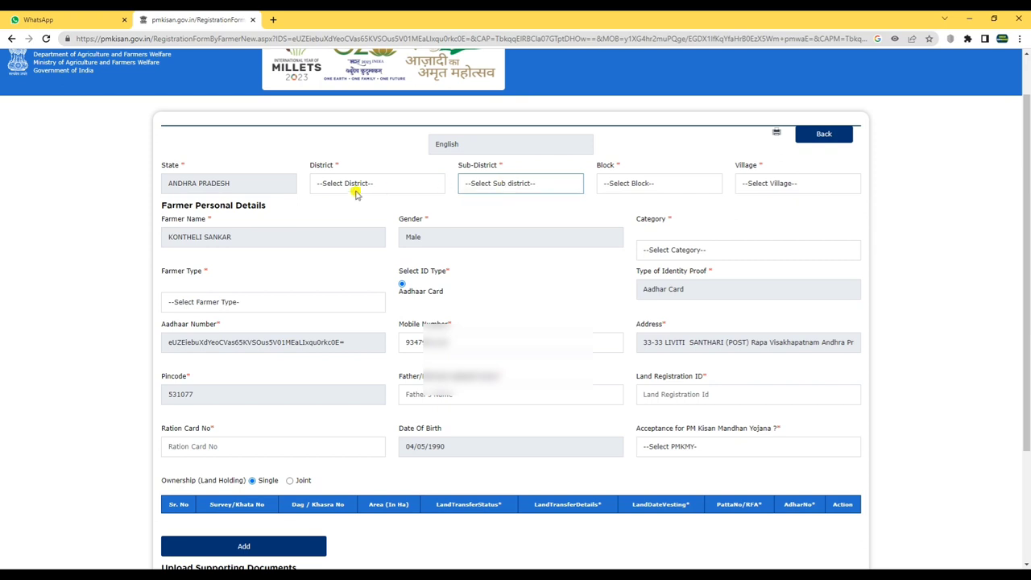
click(380, 190)
click(356, 207)
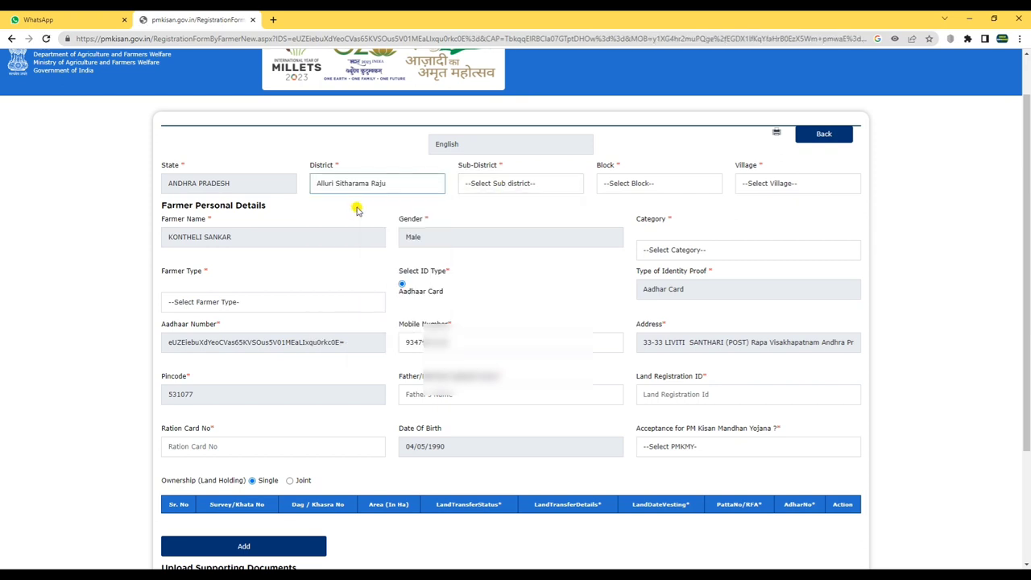
click(486, 188)
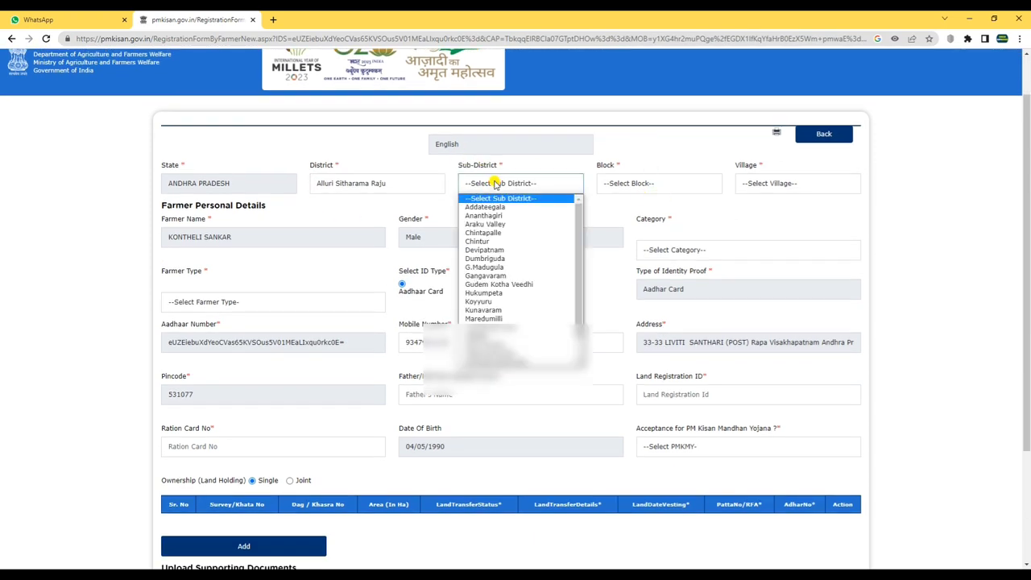
key(h)
key(Return)
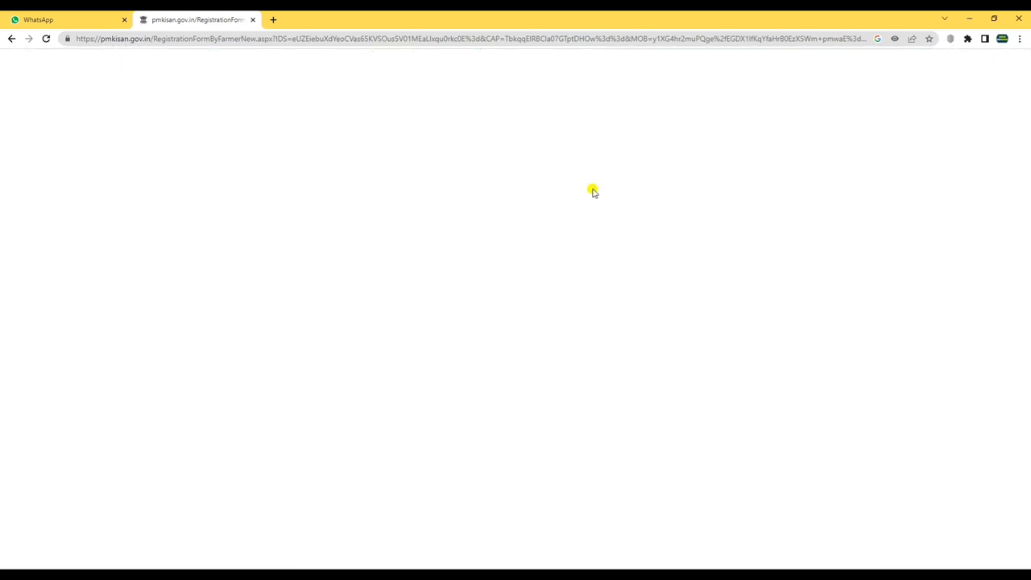
Step: Set the block to HUKUMPETA and the village to Liviti - (584481)
click(629, 182)
key(h)
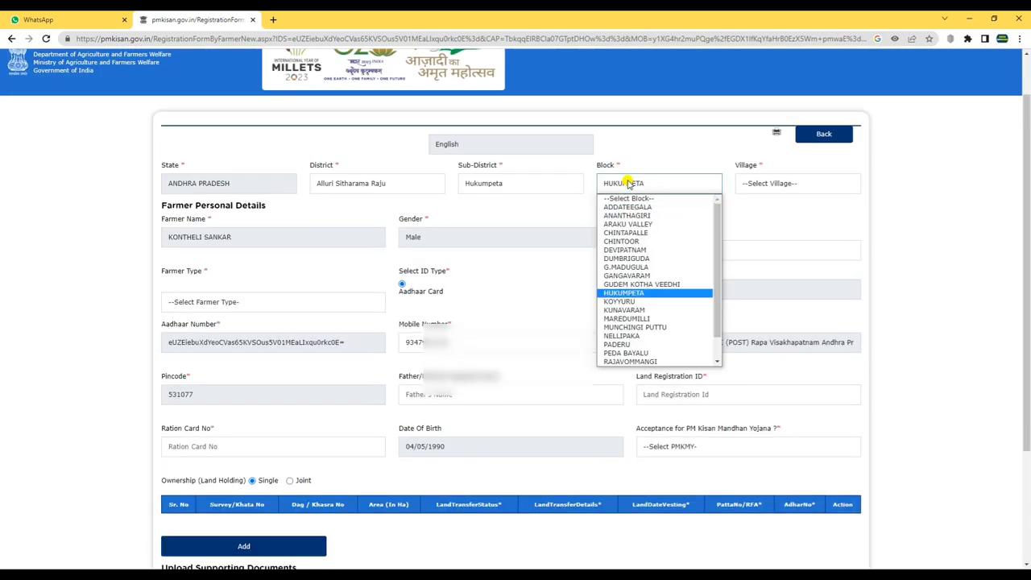
key(Return)
click(753, 183)
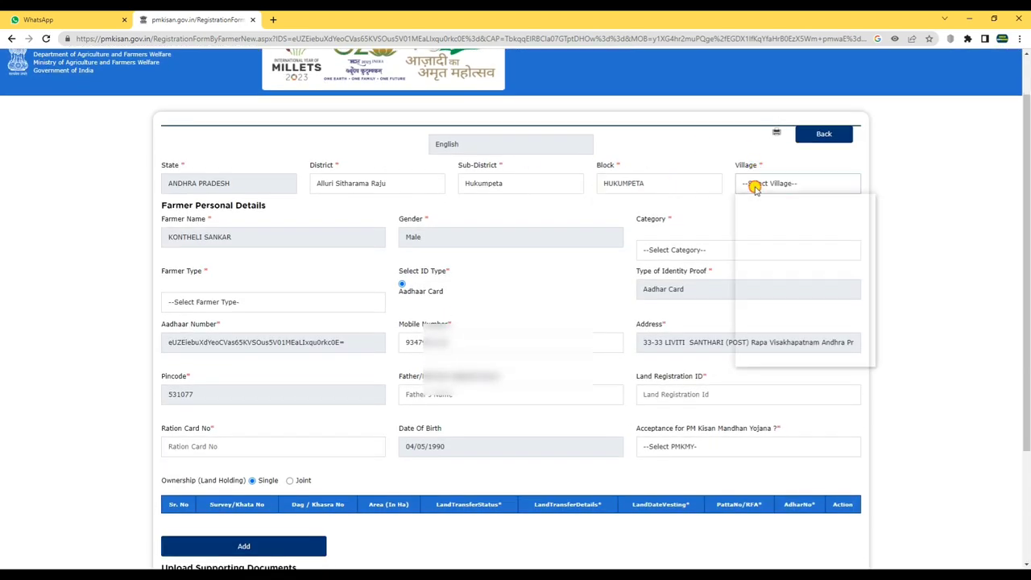
key(l)
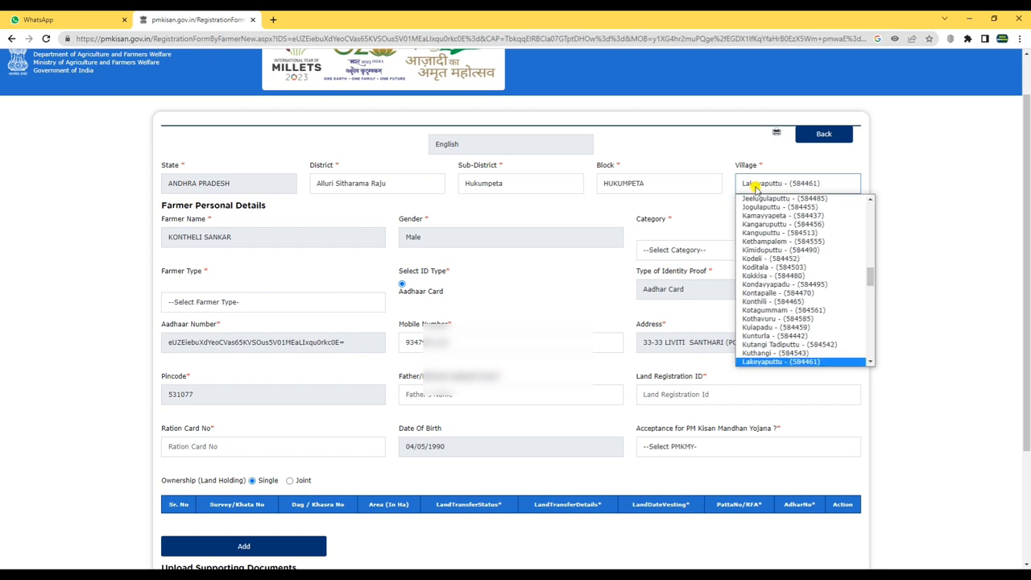
key(Return)
key(l)
key(i)
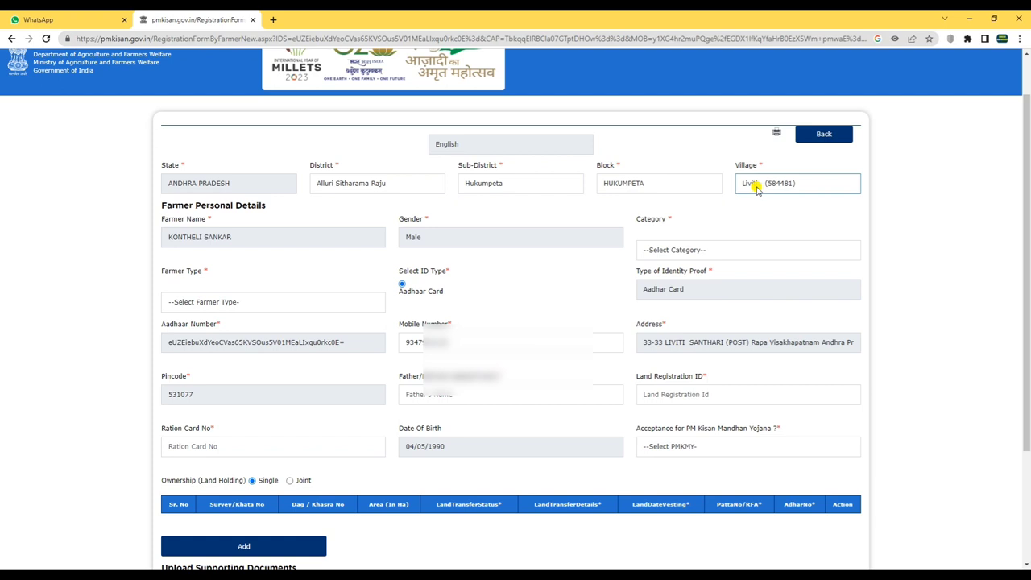
drag(167, 208, 267, 205)
click(300, 210)
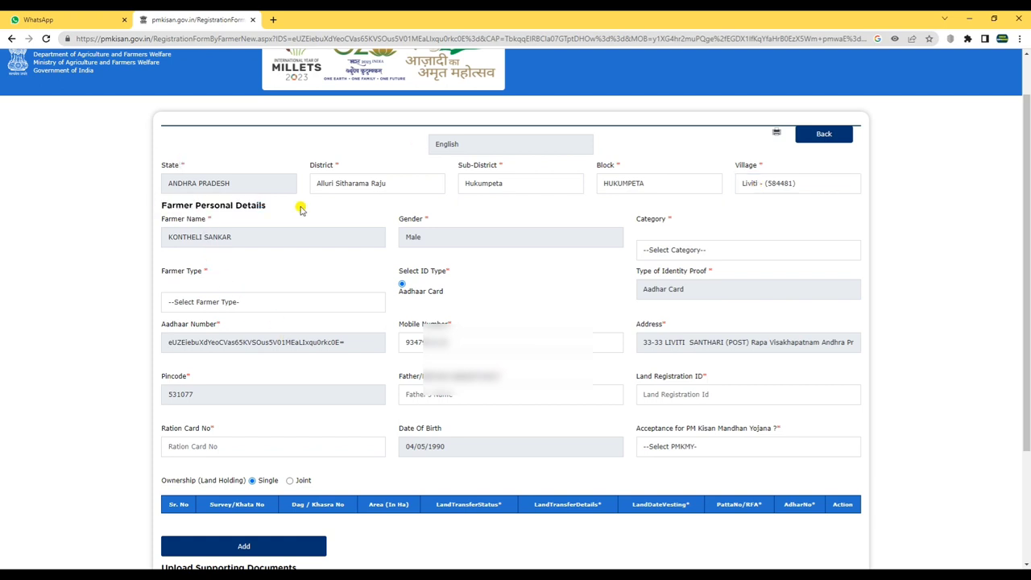
click(706, 253)
Step: Set Category to ST and Farmer Type to Small (1-2Ha)
click(678, 290)
scroll(680, 301, down, 1)
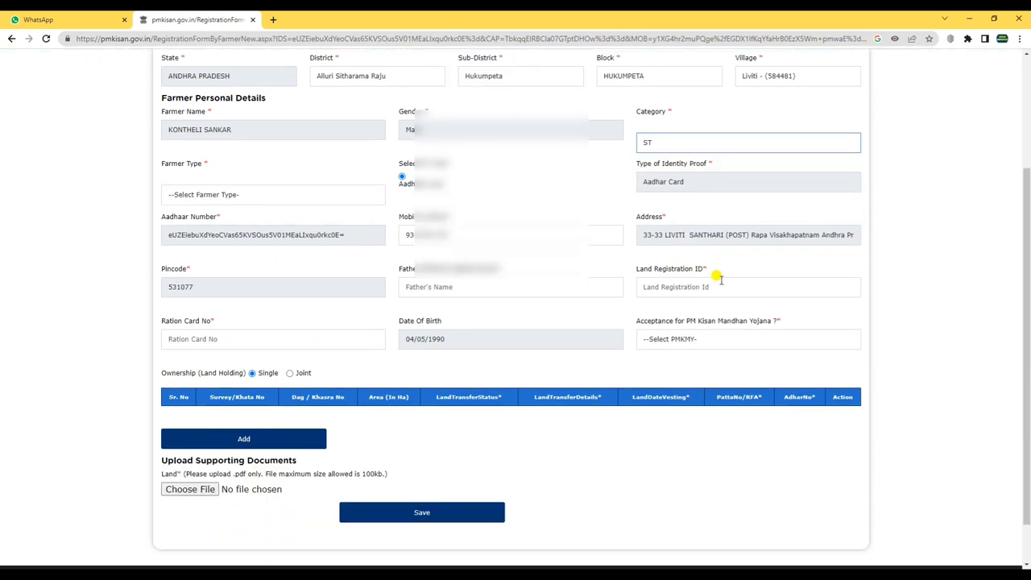
click(197, 197)
click(194, 218)
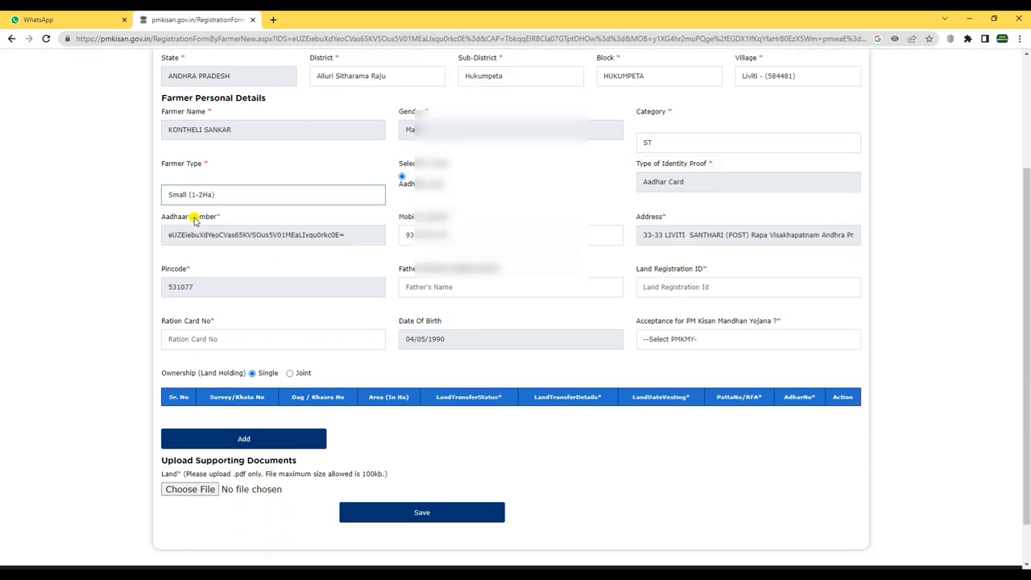
drag(172, 161, 218, 177)
click(214, 194)
click(210, 219)
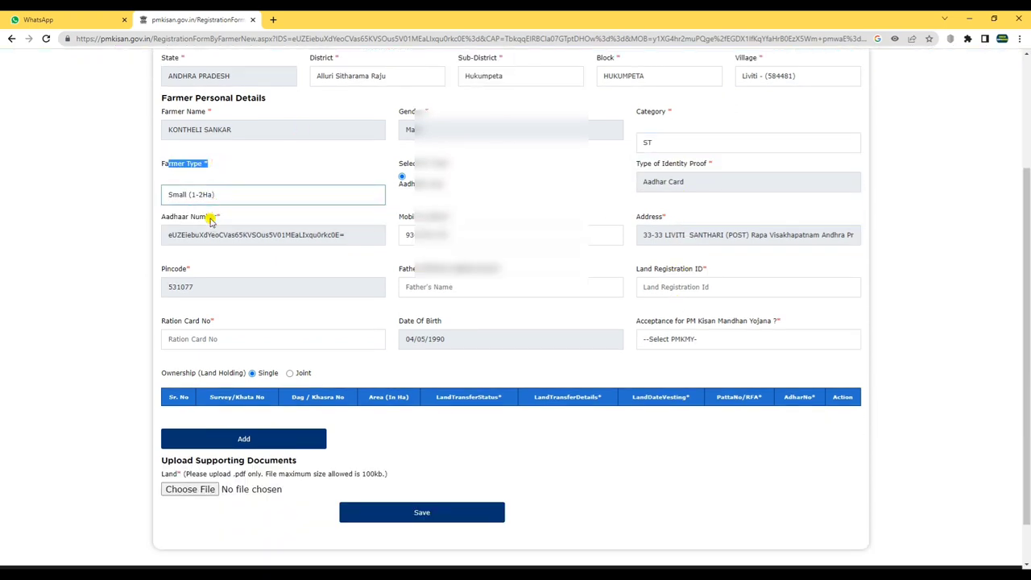
Step: Go through the remaining detail fields, fill in the father's name, and add a land holding record
scroll(556, 237, down, 1)
click(666, 235)
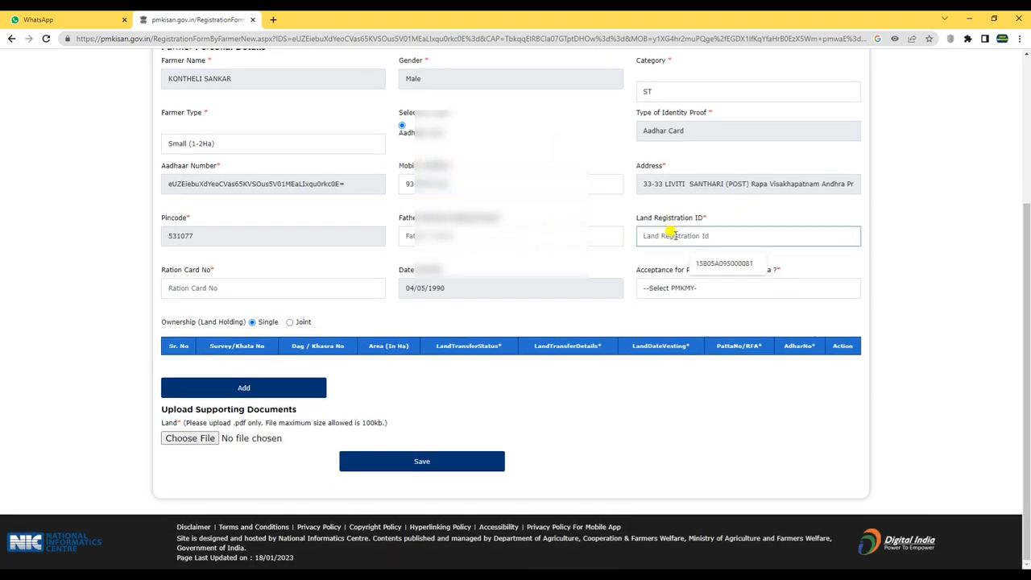
click(259, 287)
click(682, 290)
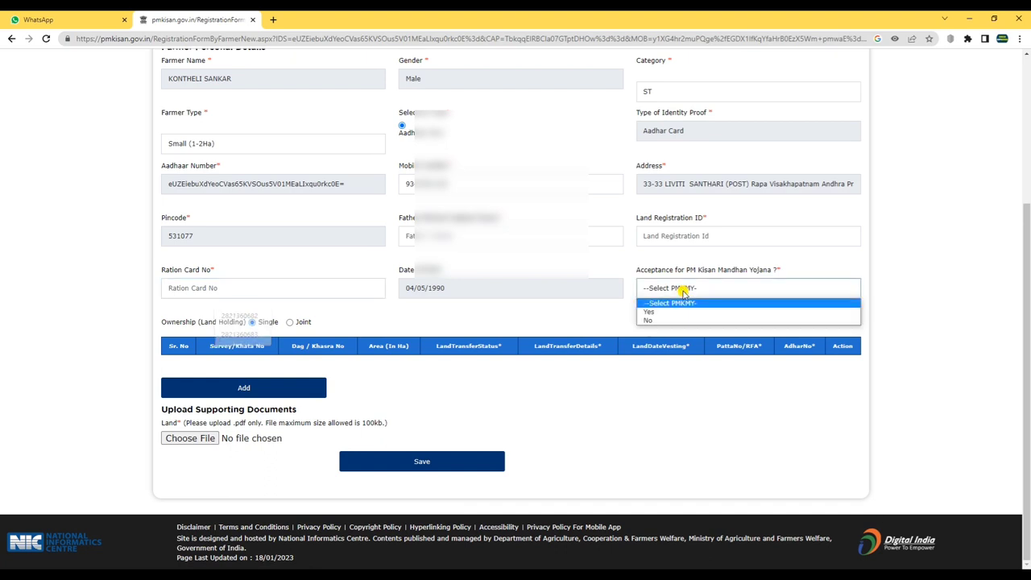
click(667, 290)
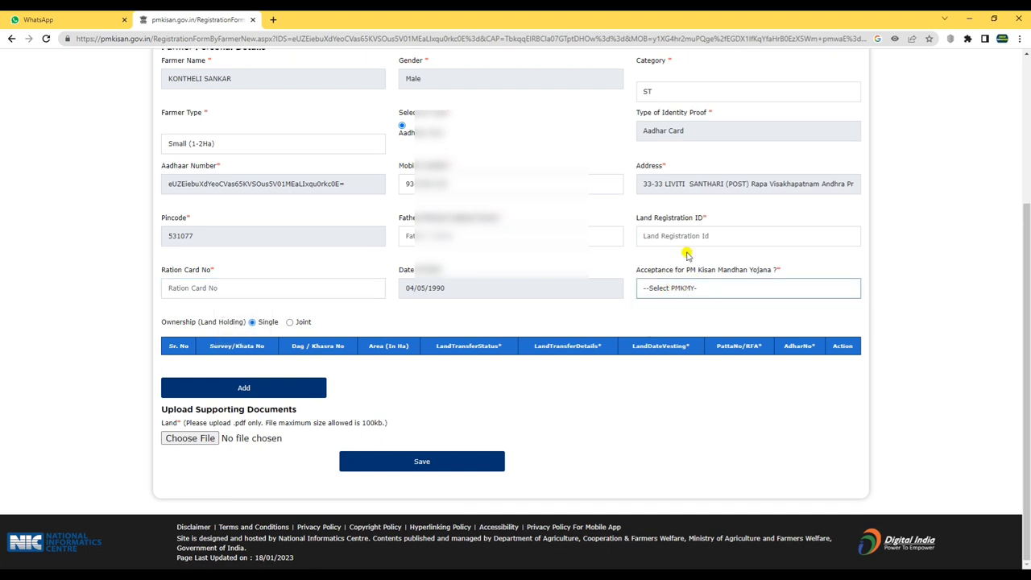
click(443, 233)
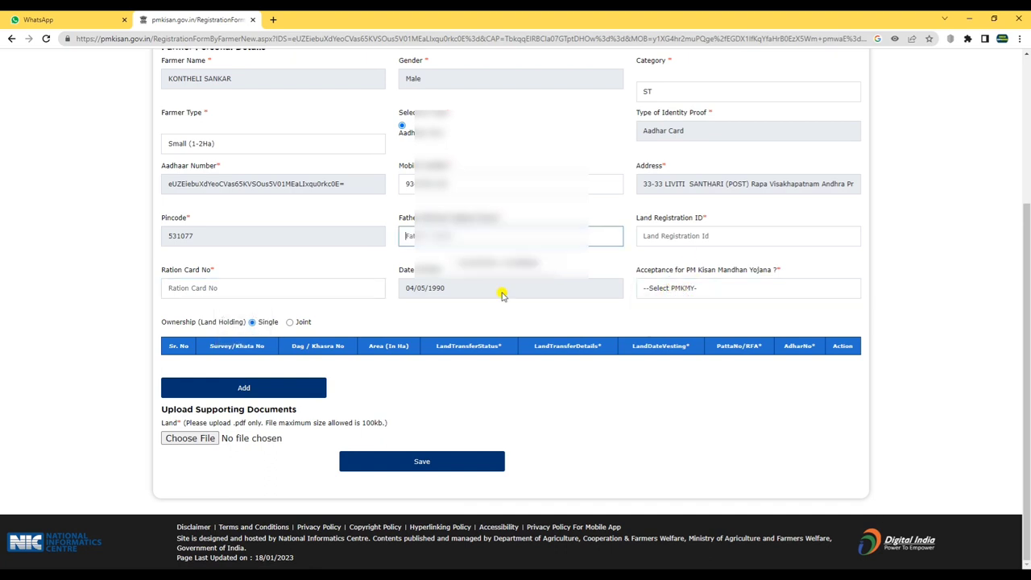
triple_click(181, 409)
click(314, 407)
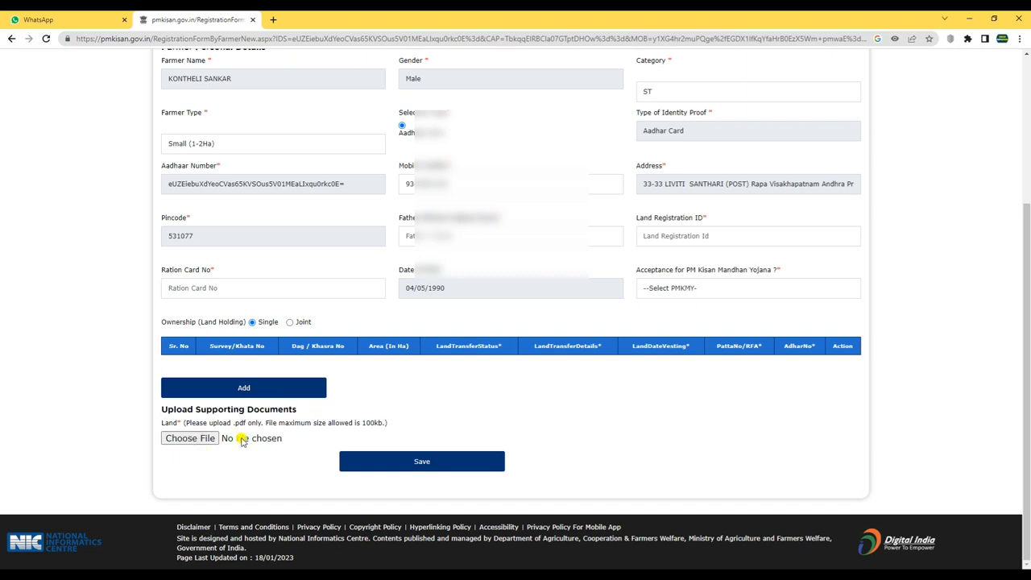
drag(360, 423, 392, 422)
click(248, 388)
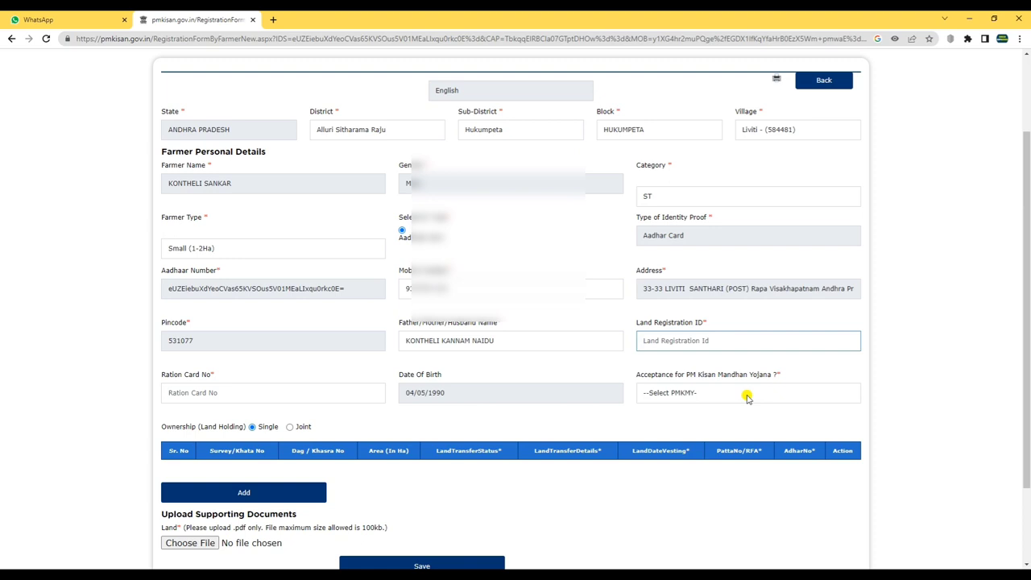
Step: Enter 0 as the land registration ID and answer Yes for PM Kisan Mandhan Yojana
click(681, 341)
scroll(682, 341, down, 2)
click(222, 279)
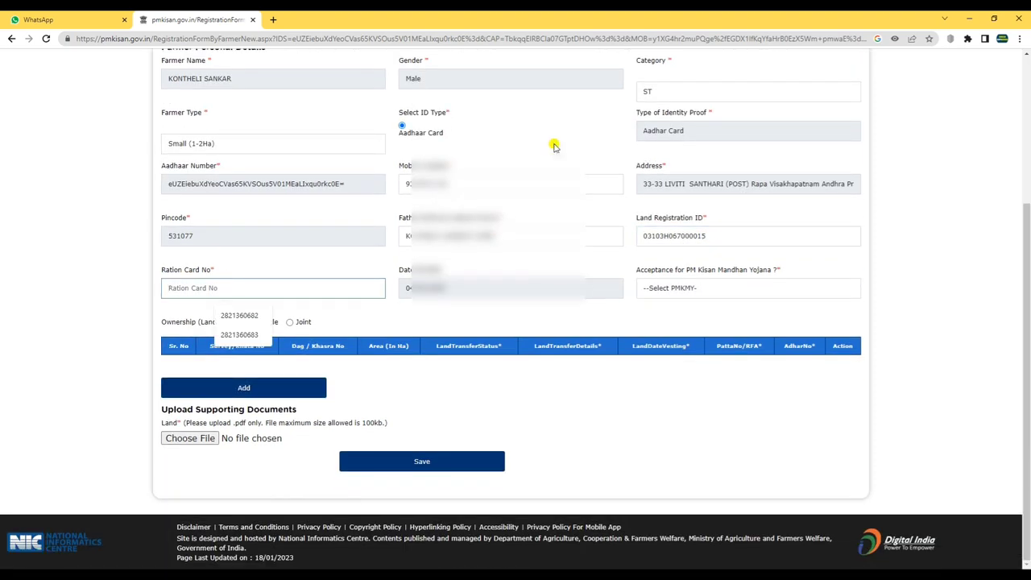
drag(642, 274, 765, 260)
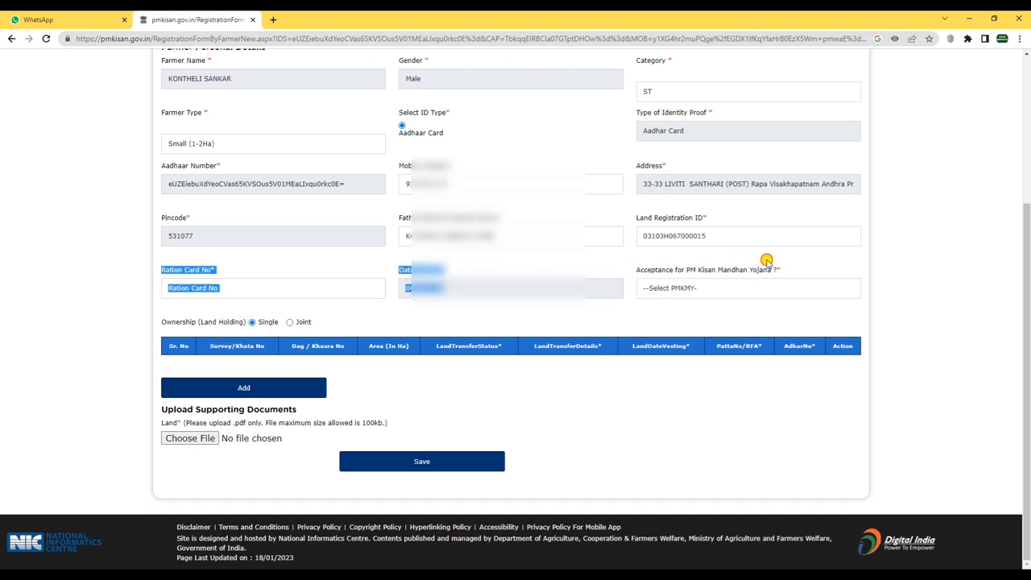
click(702, 290)
click(672, 313)
click(669, 291)
click(669, 313)
click(667, 289)
click(665, 288)
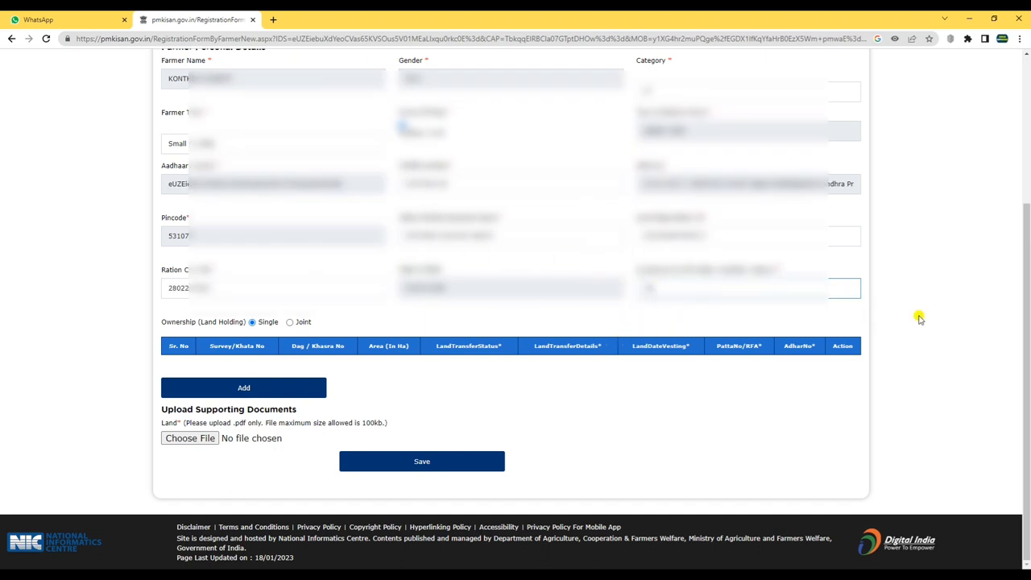
Step: Recheck the farmer type and open the Add Land Detail section
scroll(515, 385, up, 3)
scroll(708, 338, down, 2)
scroll(720, 349, up, 2)
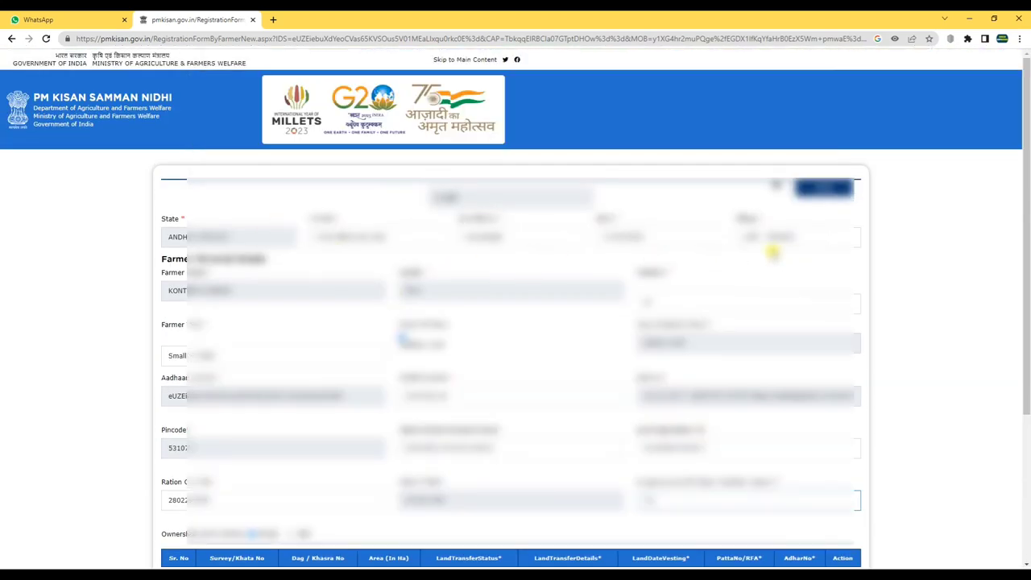
scroll(546, 352, down, 2)
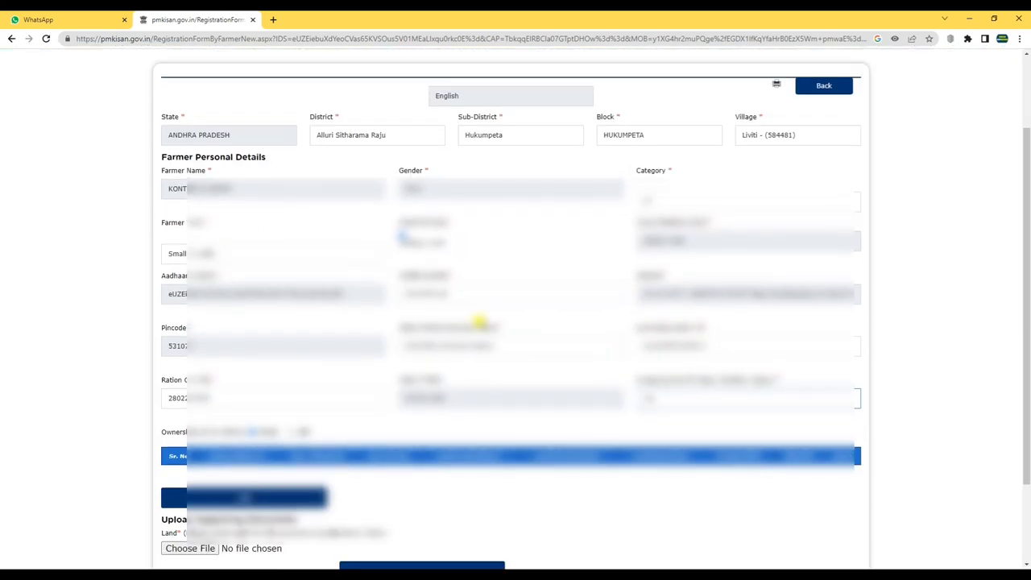
click(231, 251)
click(208, 272)
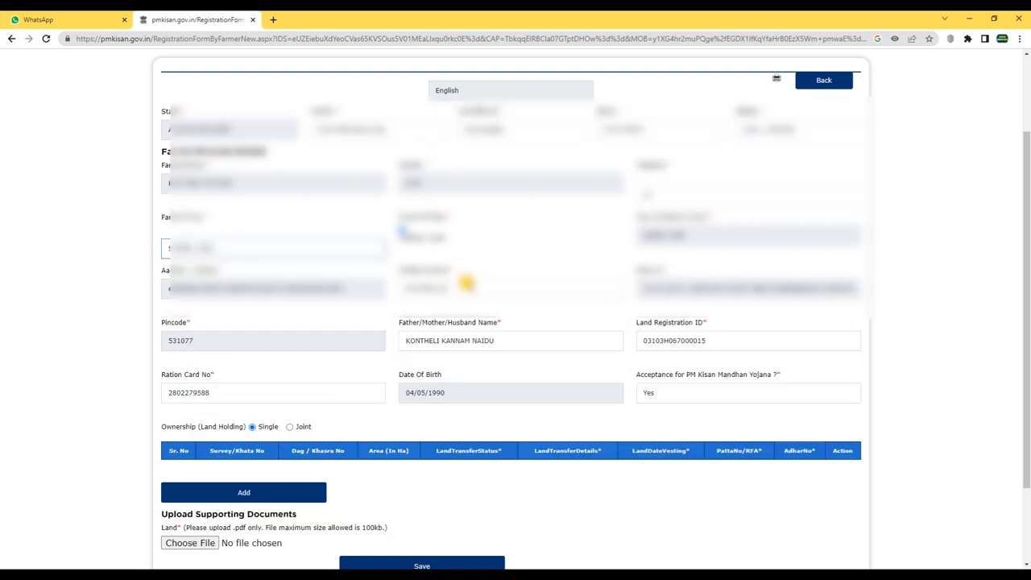
scroll(467, 284, down, 2)
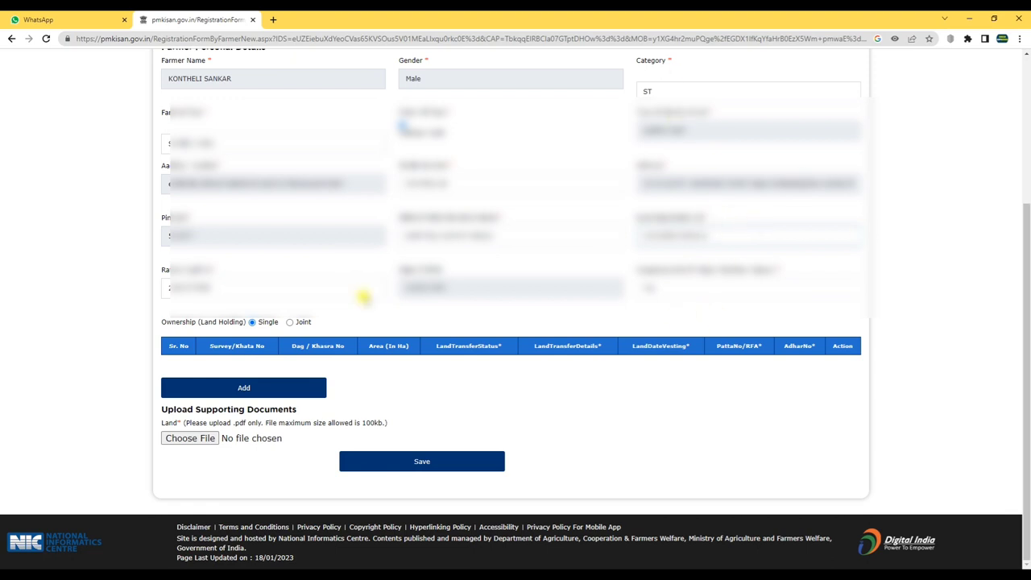
click(242, 389)
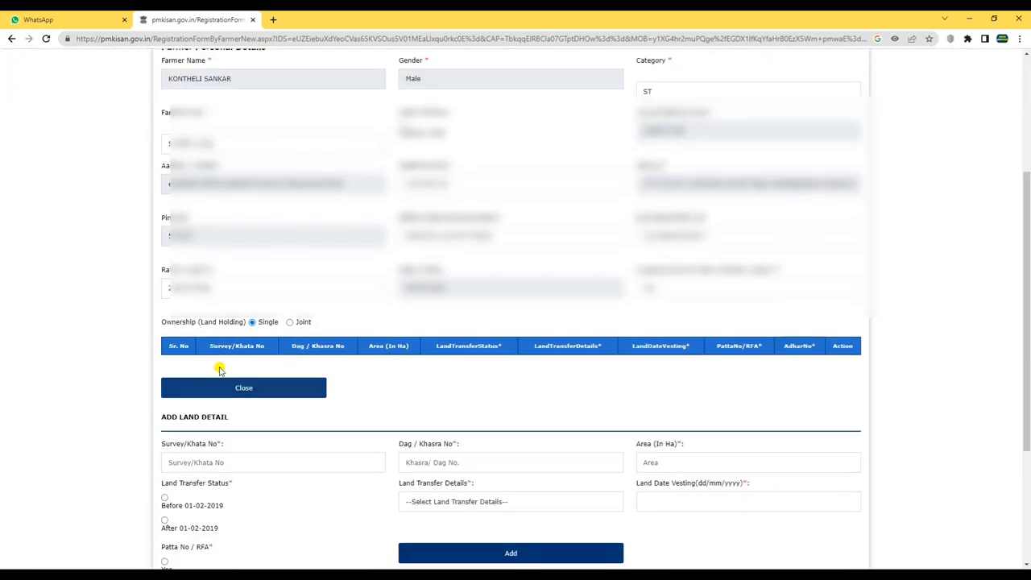
Step: Enter Survey/Khata No 107 and Dag/Khasra No 18/3D1 for the new land entry
scroll(314, 353, down, 3)
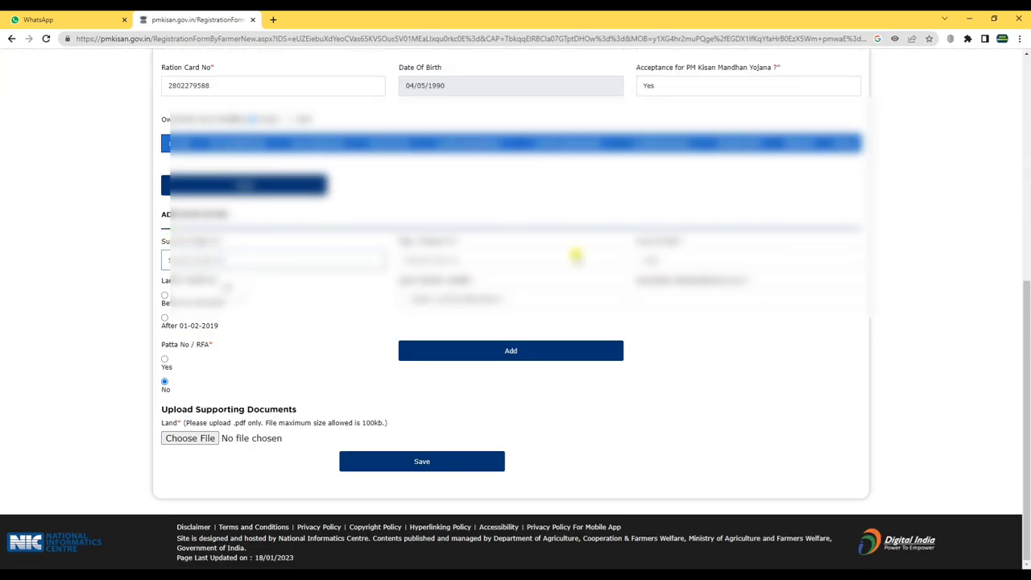
click(467, 260)
click(682, 258)
drag(636, 242, 683, 239)
click(650, 257)
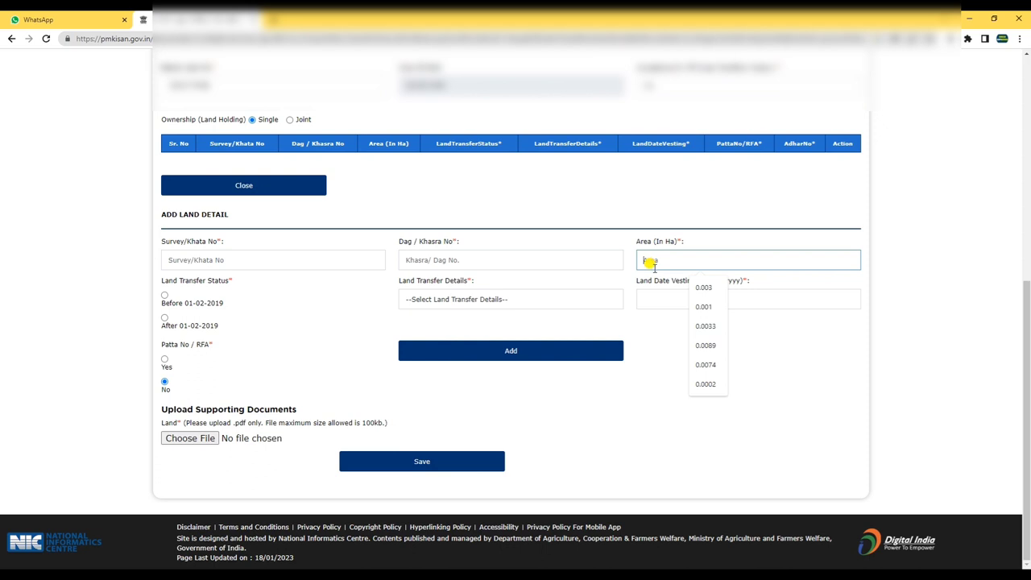
click(267, 259)
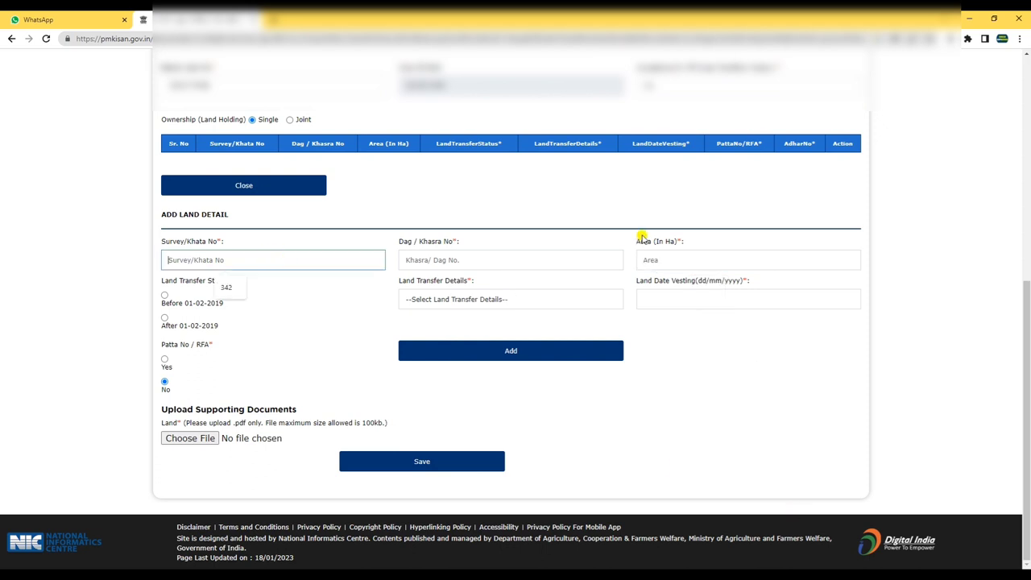
text(107)
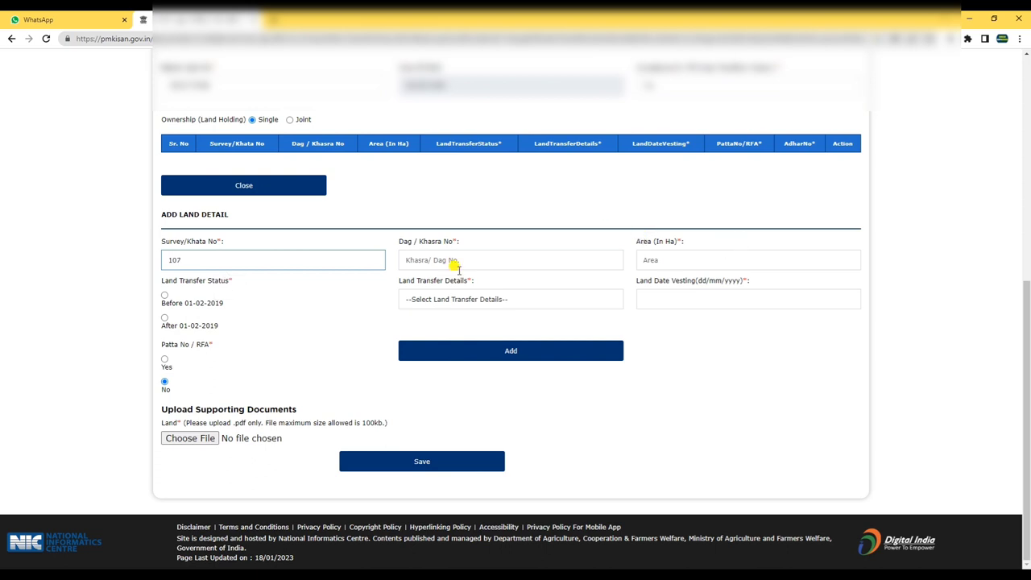
click(452, 261)
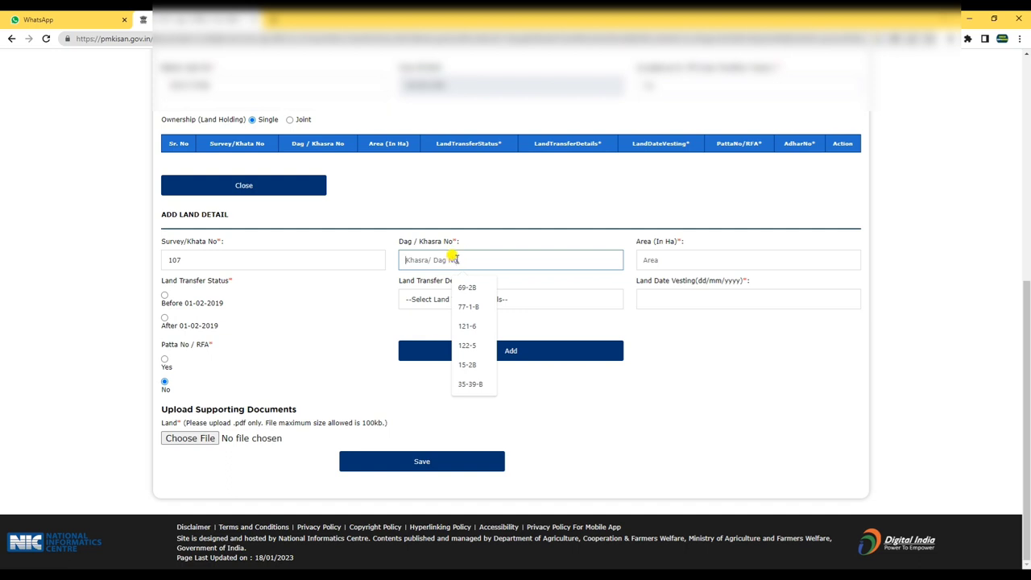
text(18/3D1)
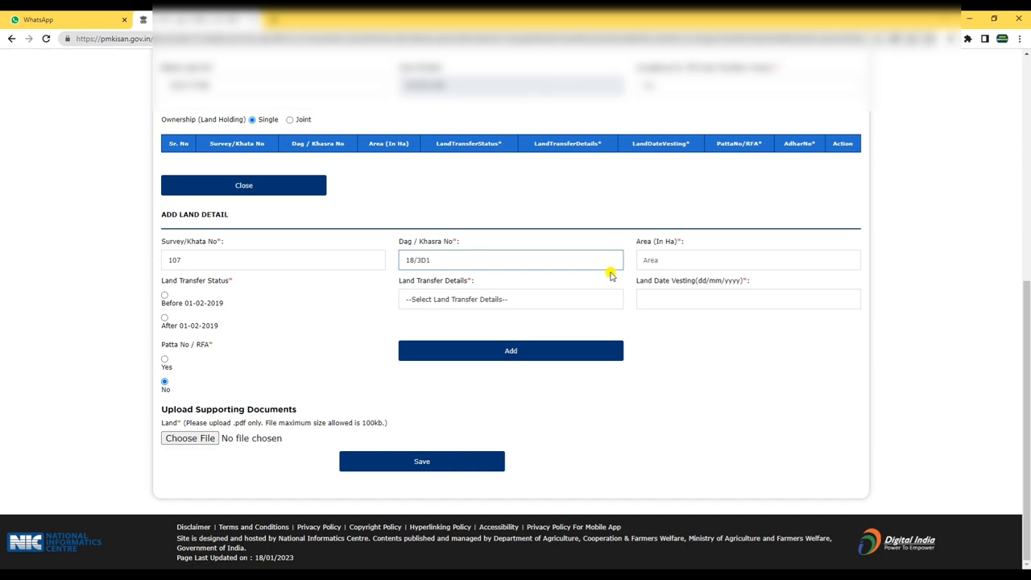
Step: Enter 0.4500 in the Area (In Ha) field and select the value
click(660, 260)
scroll(667, 258, up, 1)
scroll(667, 258, down, 1)
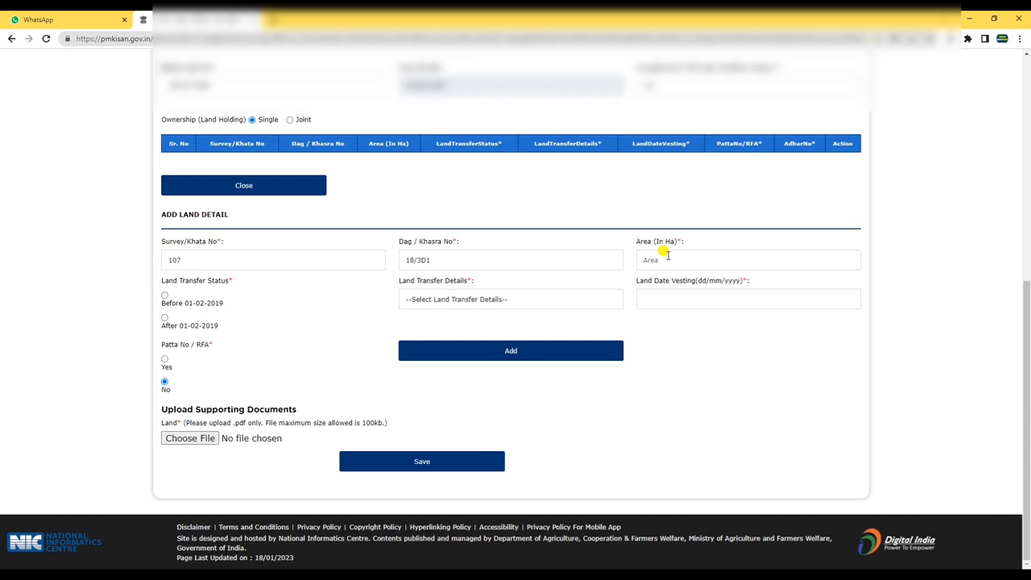
click(661, 256)
text(0.45)
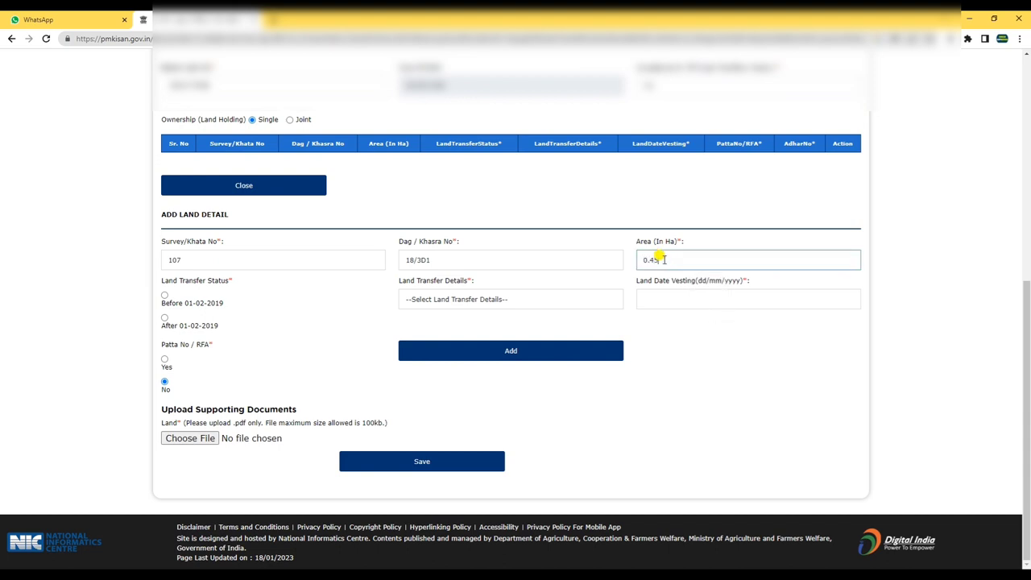
drag(675, 259, 631, 260)
key(ctrl+c)
Step: Cut the 0.4500 area value and search Google for 'area into hectare CONVERT'
right_click(653, 259)
click(680, 288)
key(ctrl+t)
text(a)
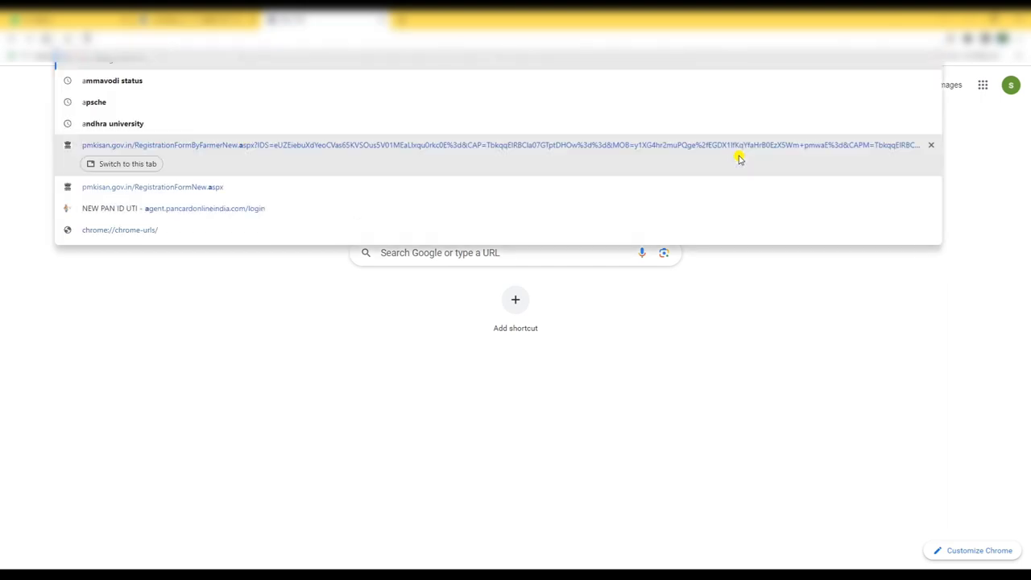
text(rea into hectare)
key(Return)
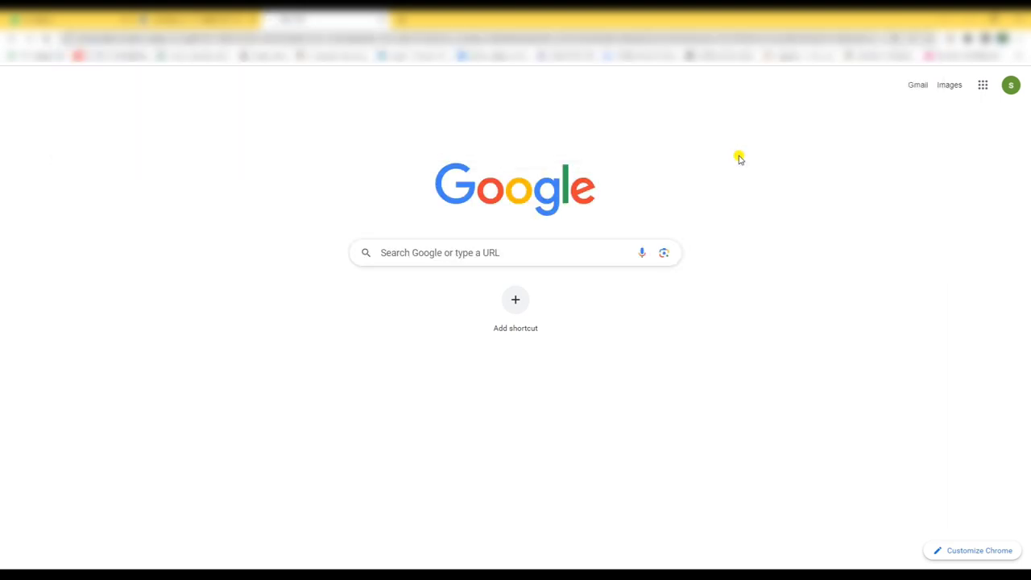
scroll(209, 295, down, 2)
click(260, 66)
text(CTARES C)
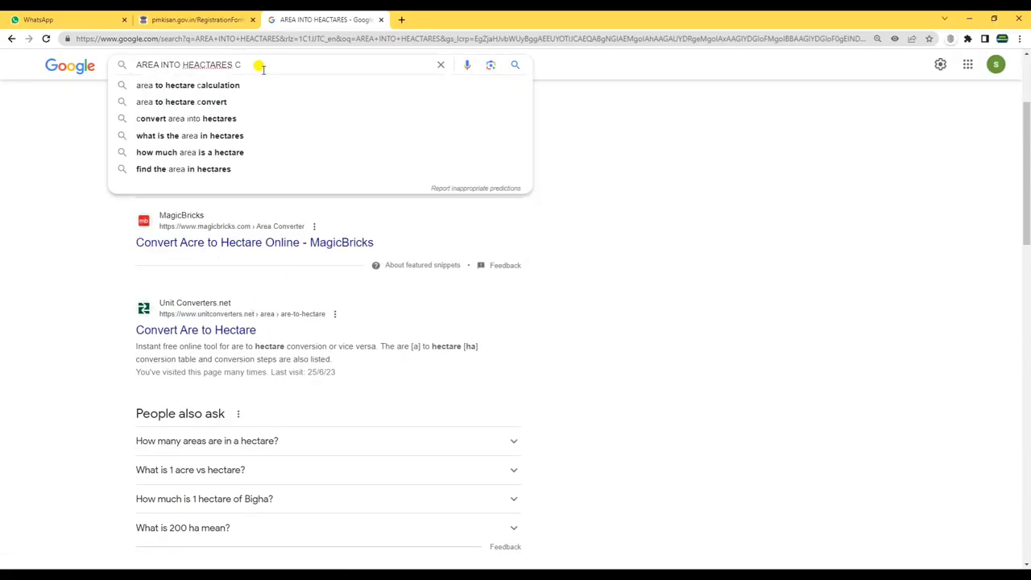
text(ONVERT)
key(Return)
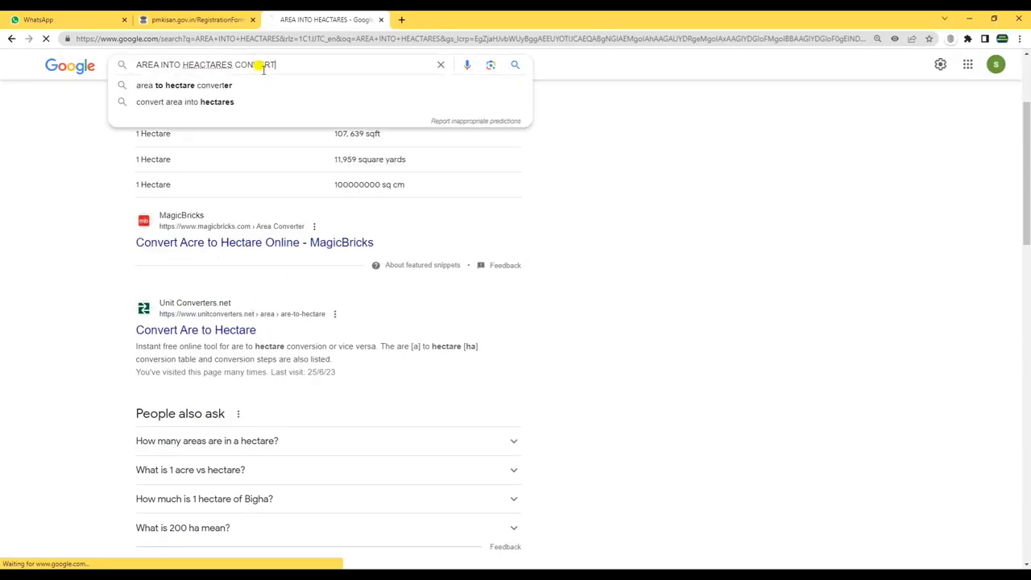
Step: Browse the converter results and check the land form's hectare requirement
scroll(136, 251, down, 1)
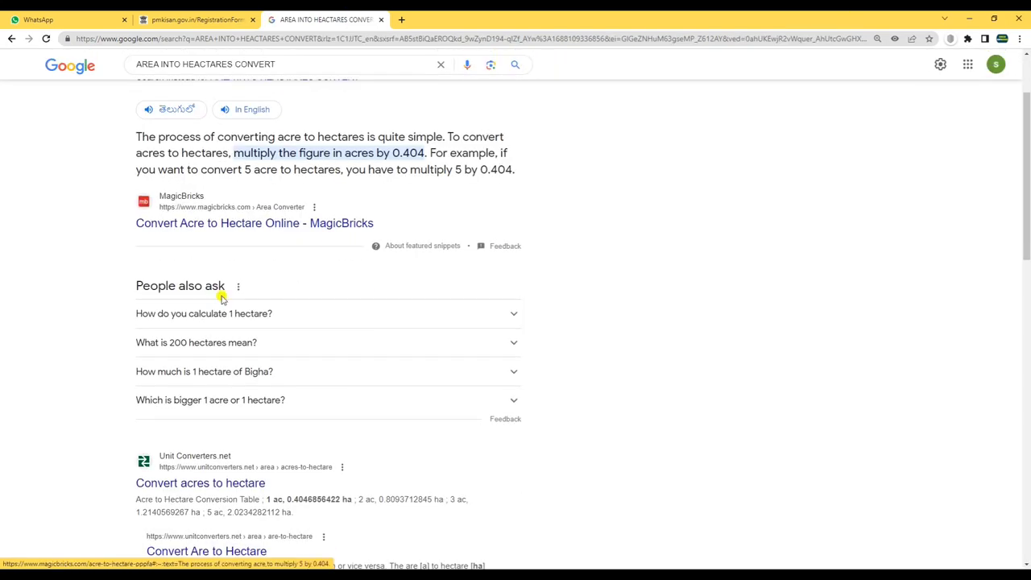
scroll(137, 251, down, 2)
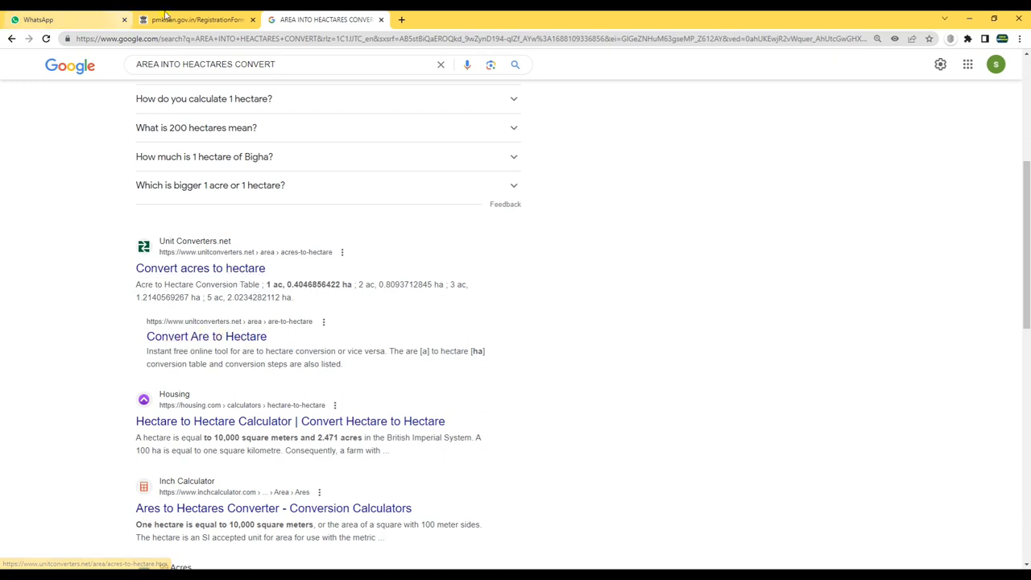
click(197, 19)
drag(636, 243, 669, 242)
Step: Convert 0.4500 are to 0.0045 hectare on UnitConverters.net and cut the result
click(306, 16)
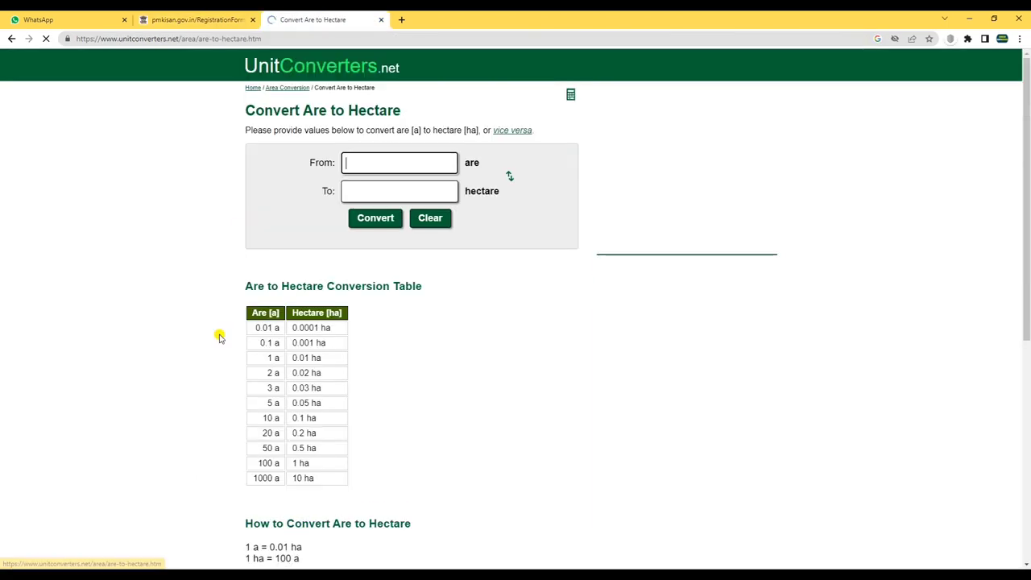
click(398, 166)
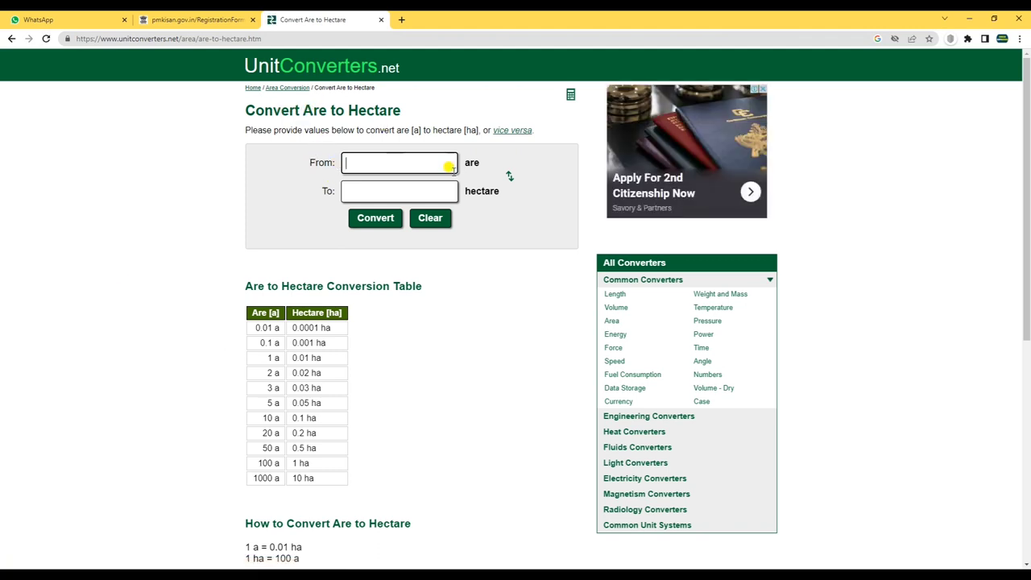
click(377, 157)
key(ctrl+v)
drag(381, 191, 340, 191)
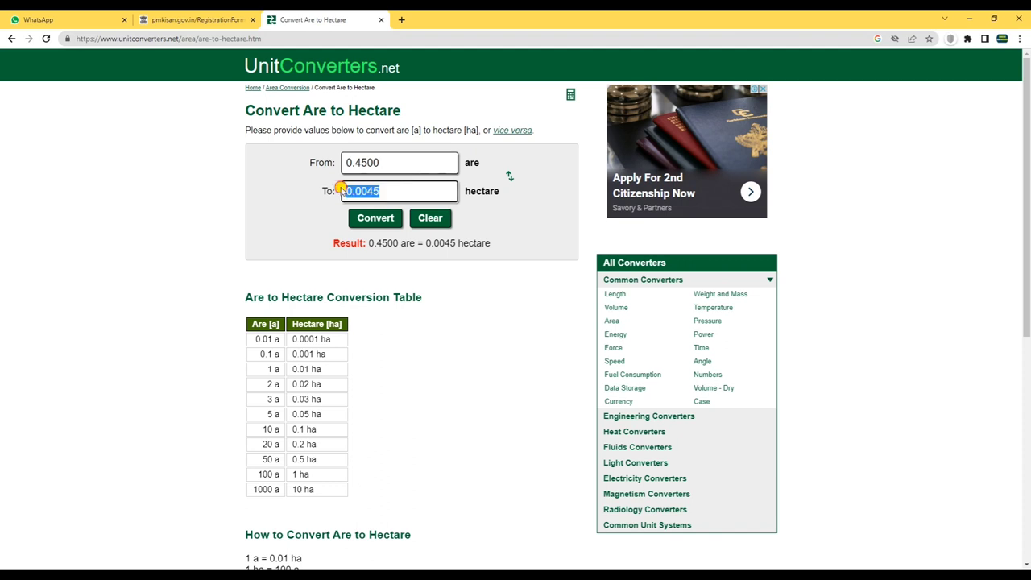
key(ctrl+x)
click(430, 218)
Step: Paste 0.0045 into the land entry's Area (In Ha) field
click(193, 19)
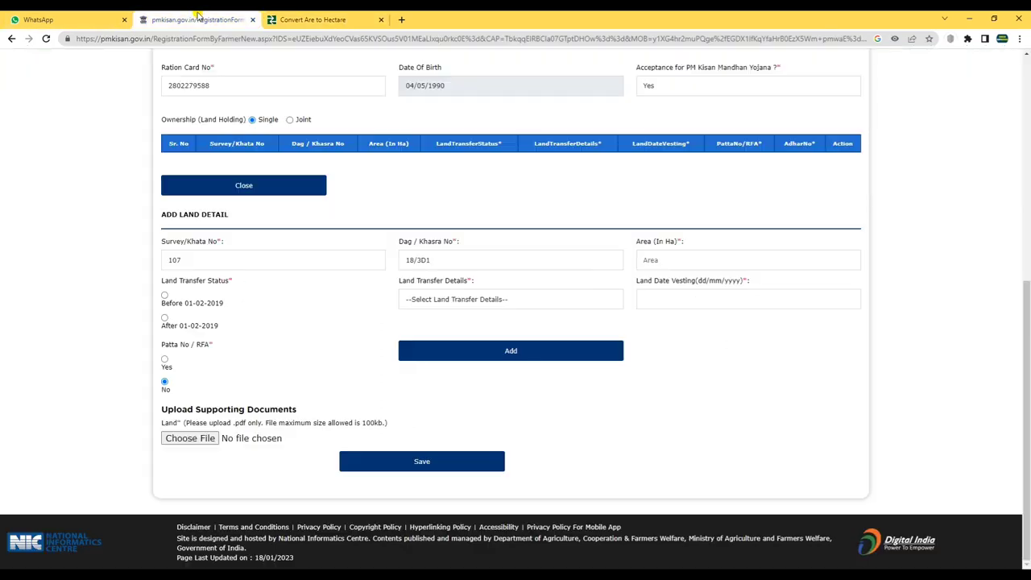
click(657, 261)
key(ctrl+v)
drag(166, 283, 228, 286)
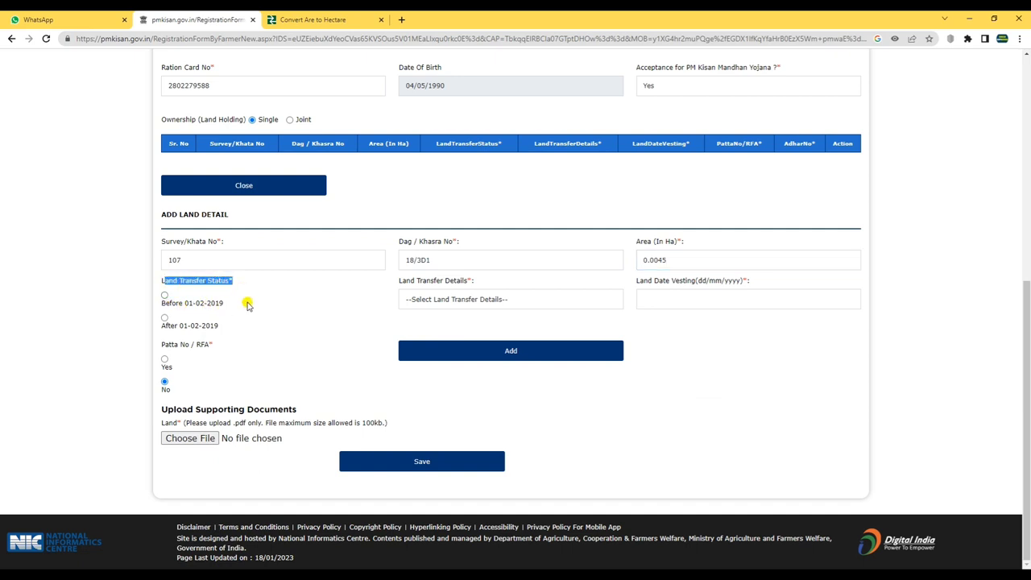
drag(164, 328, 194, 329)
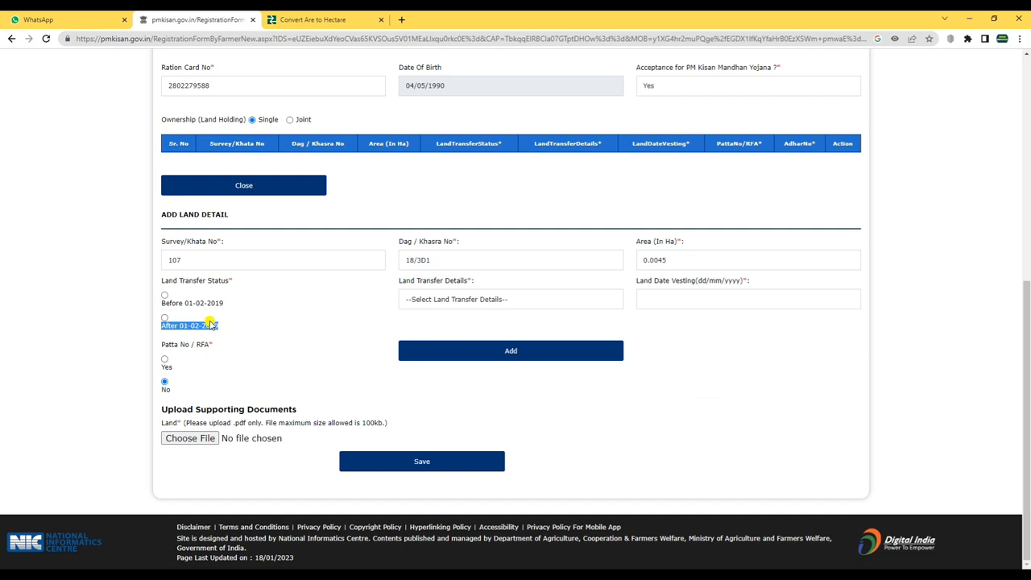
Step: Set transfer After 01-02-2019, Ancester Land (Virasat), vesting 17/11/2019, and add the land entry
scroll(214, 330, up, 1)
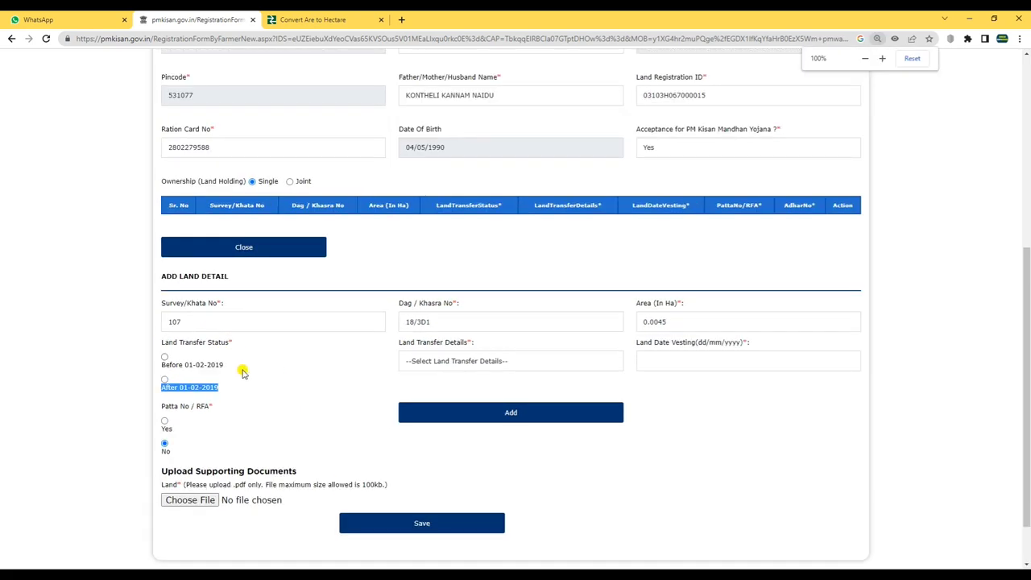
click(256, 385)
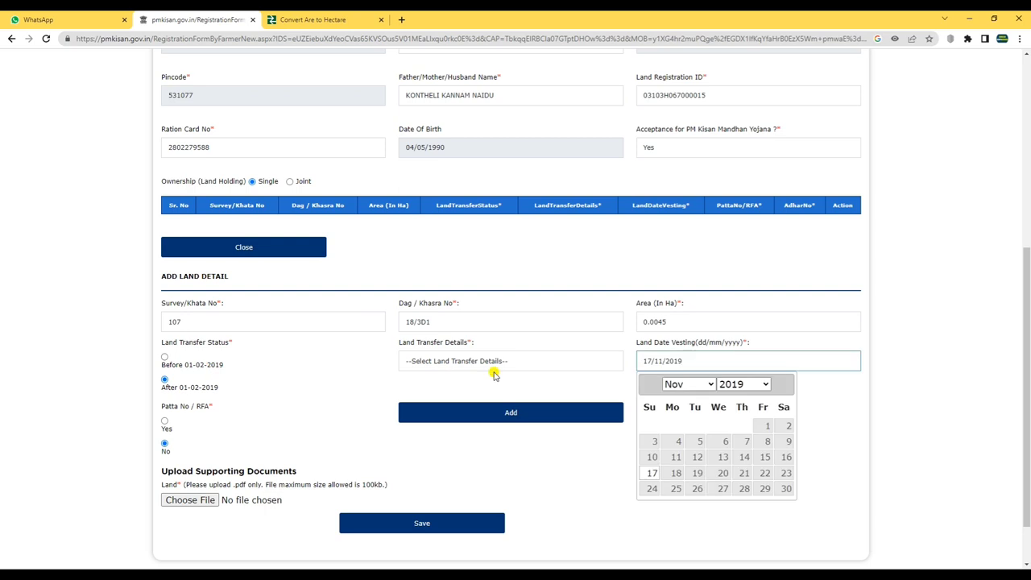
click(450, 362)
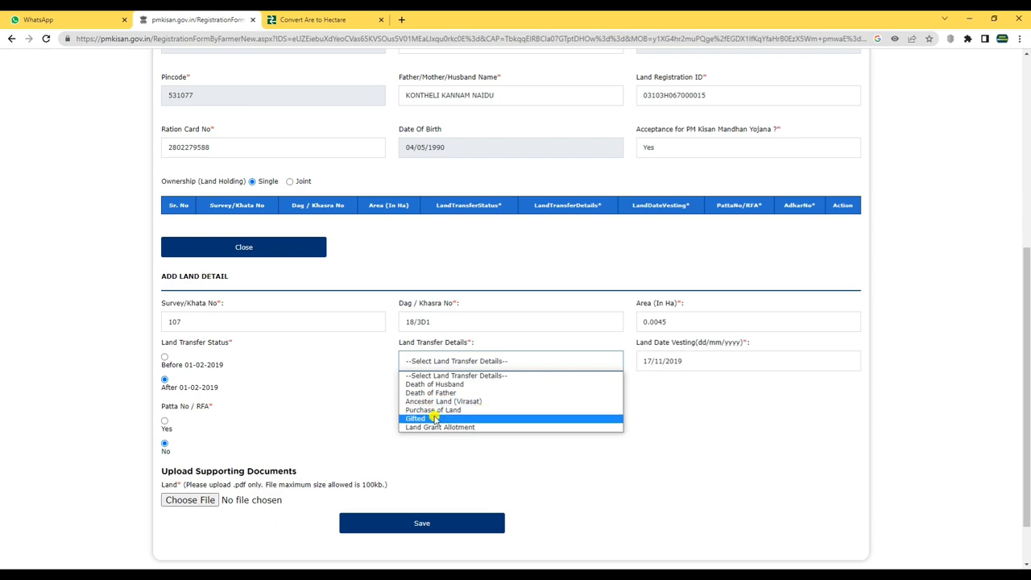
click(441, 401)
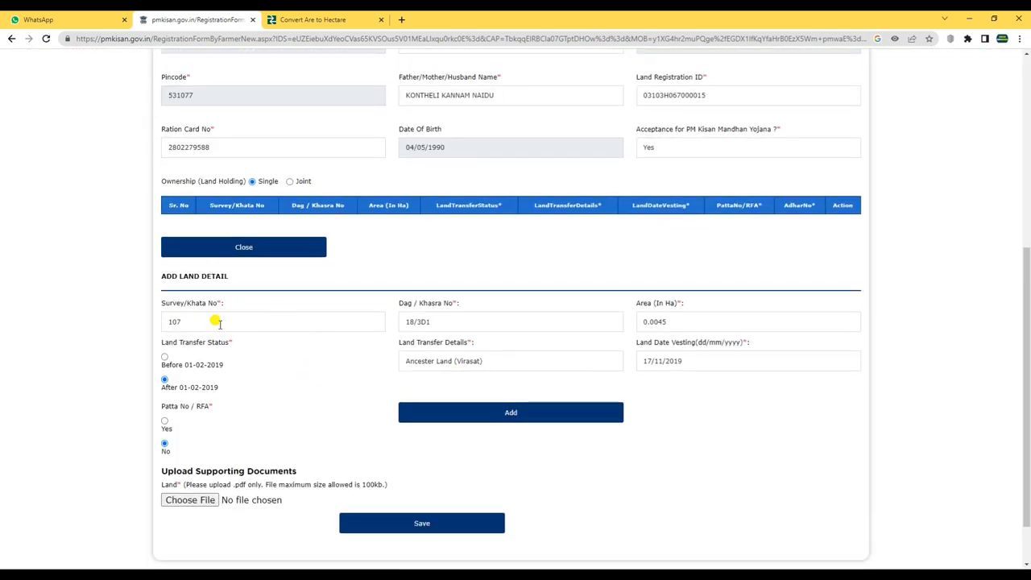
scroll(266, 431, down, 2)
drag(160, 343, 227, 348)
click(227, 348)
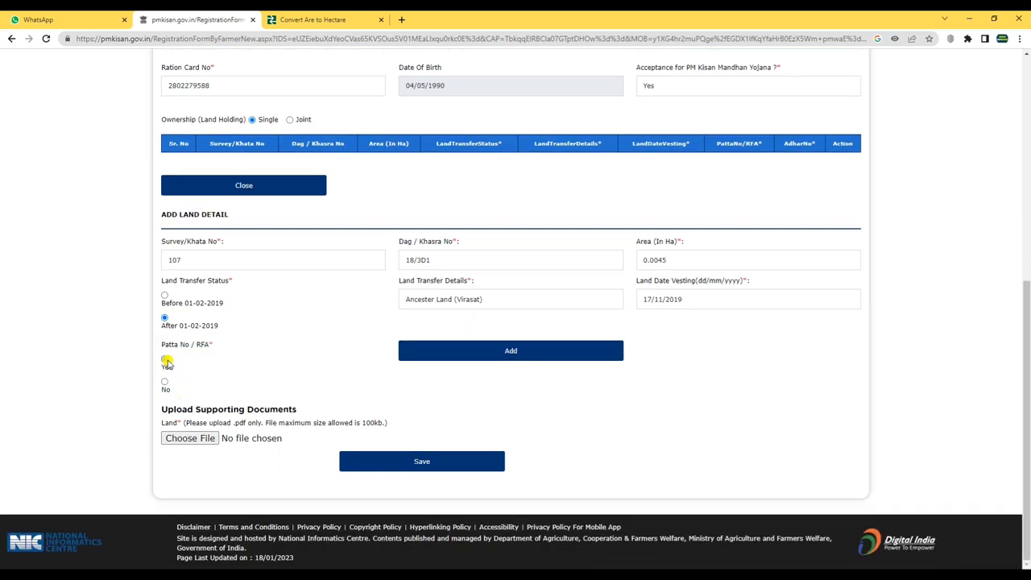
click(523, 353)
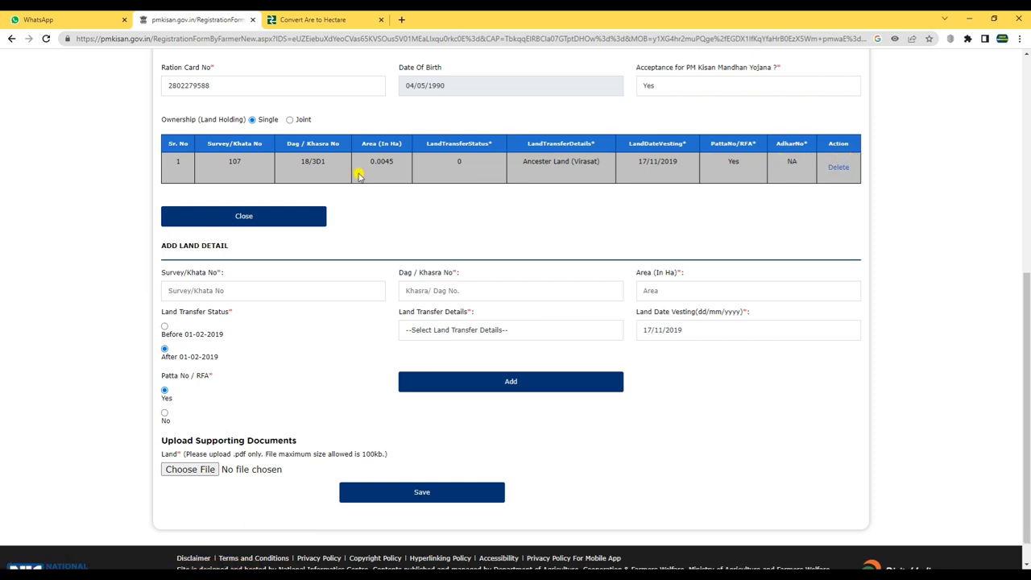
Step: Enter survey 107 for the next plot, then scroll down to Upload Supporting Documents
click(193, 293)
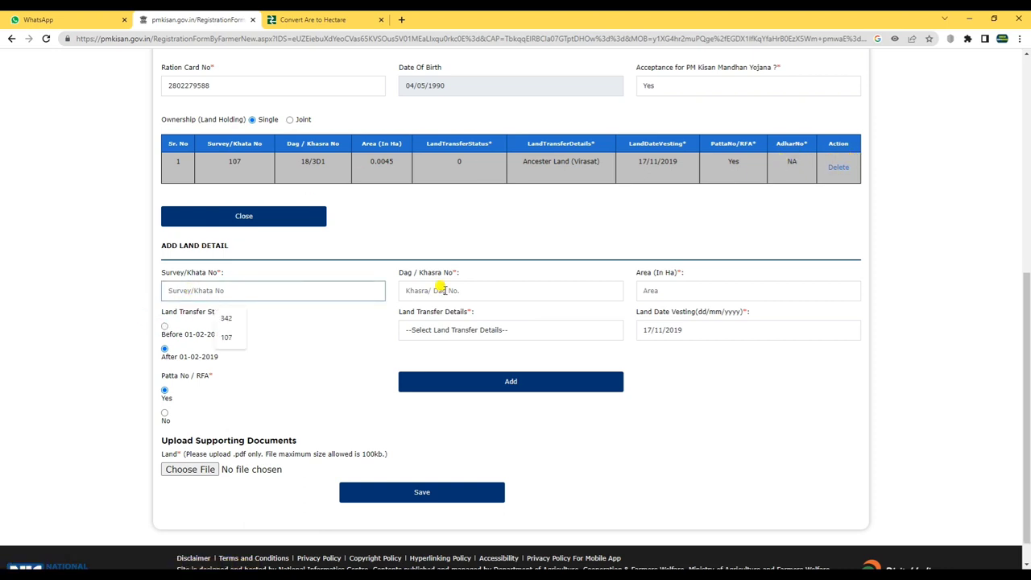
text(107)
key(Tab)
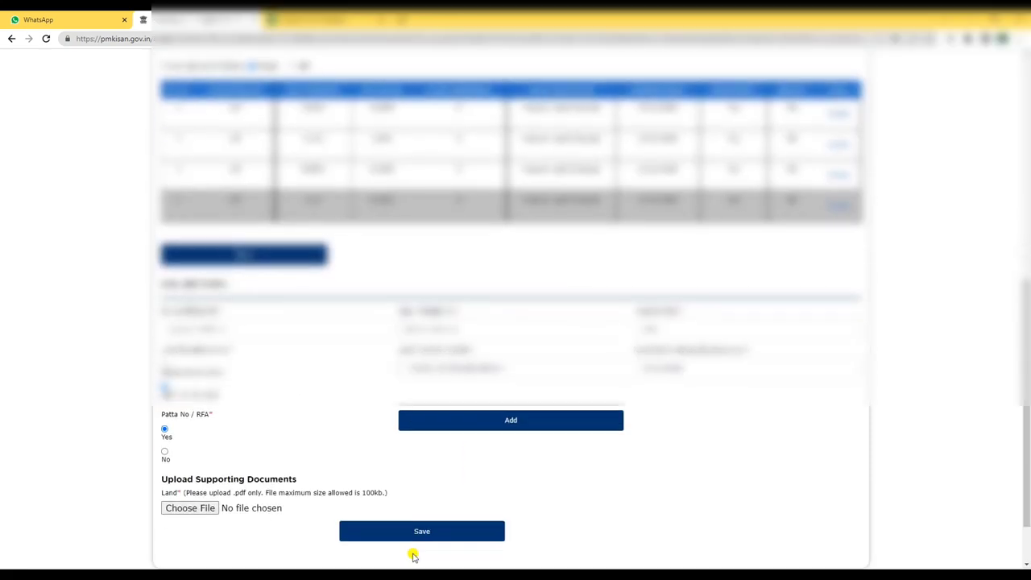
scroll(290, 237, up, 6)
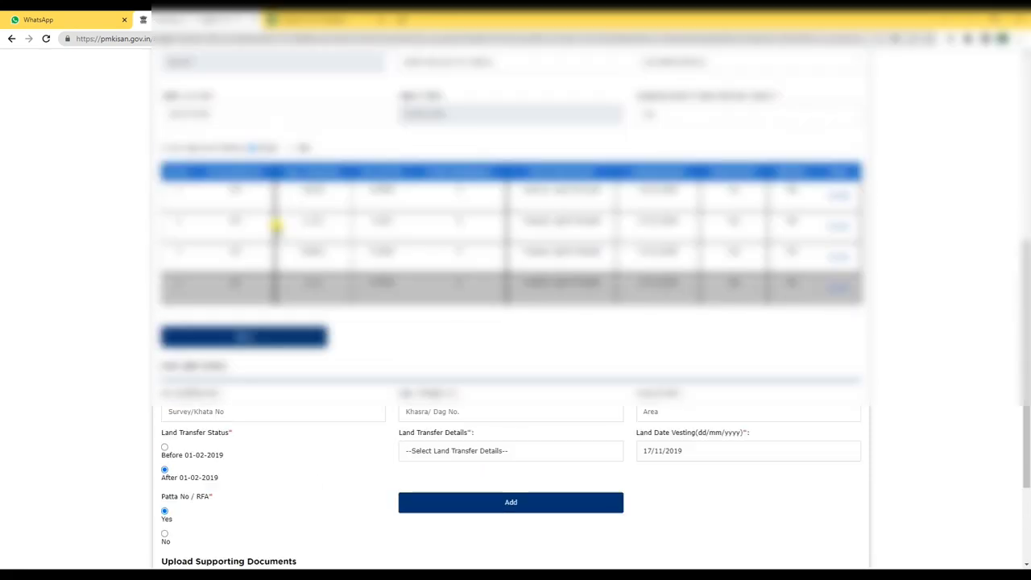
scroll(636, 246, down, 1)
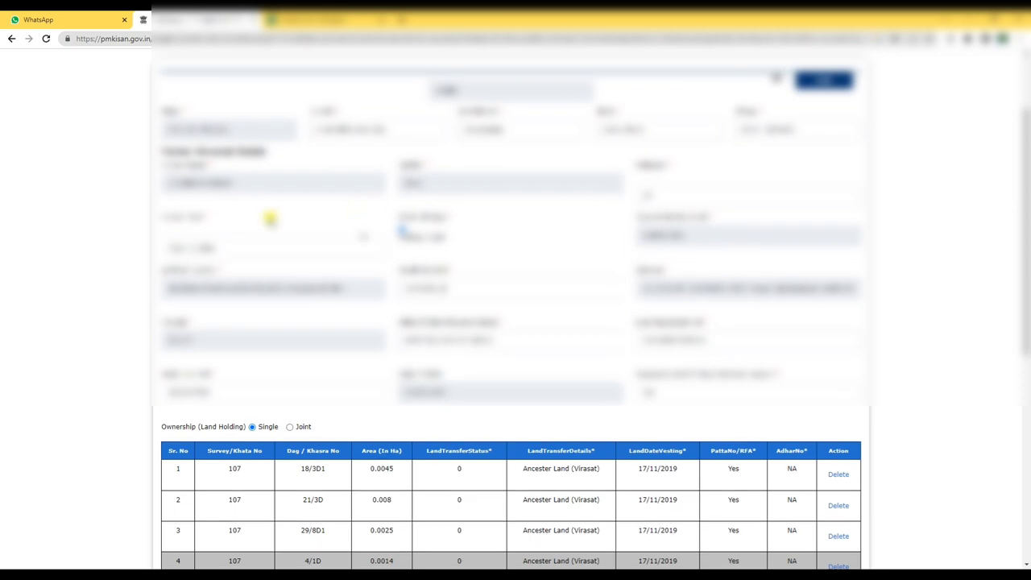
scroll(472, 362, down, 2)
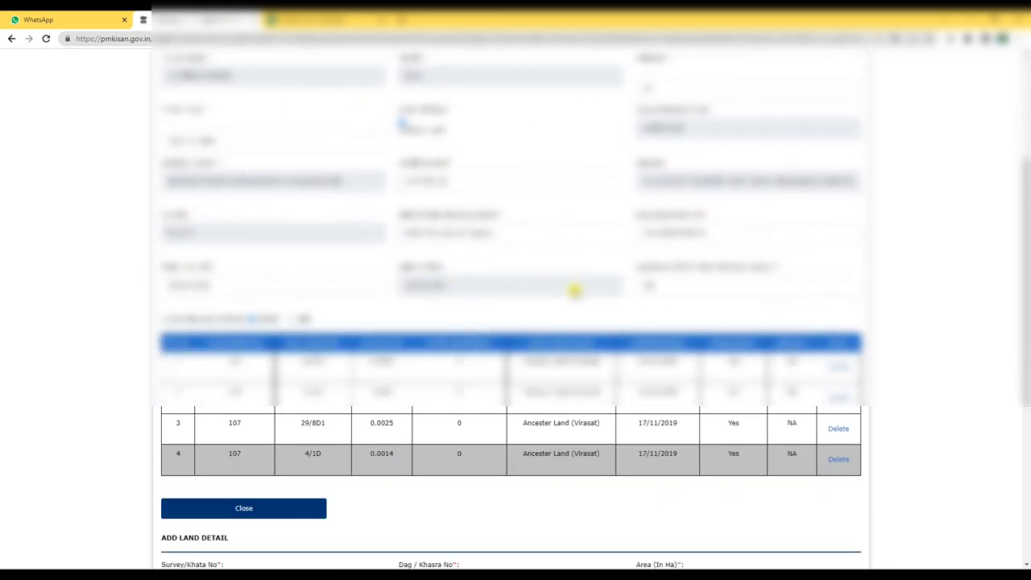
scroll(570, 292, down, 4)
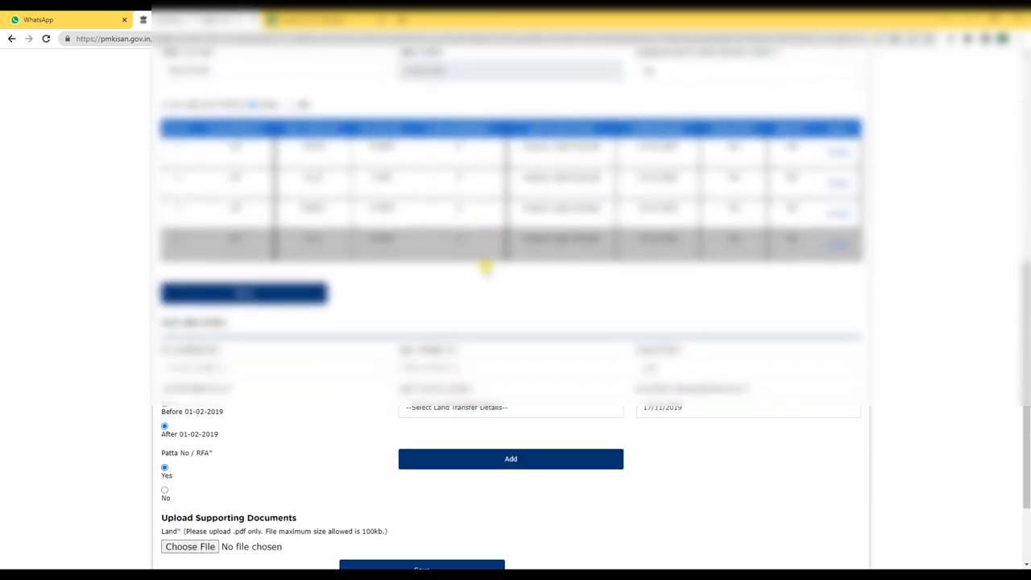
scroll(485, 269, down, 2)
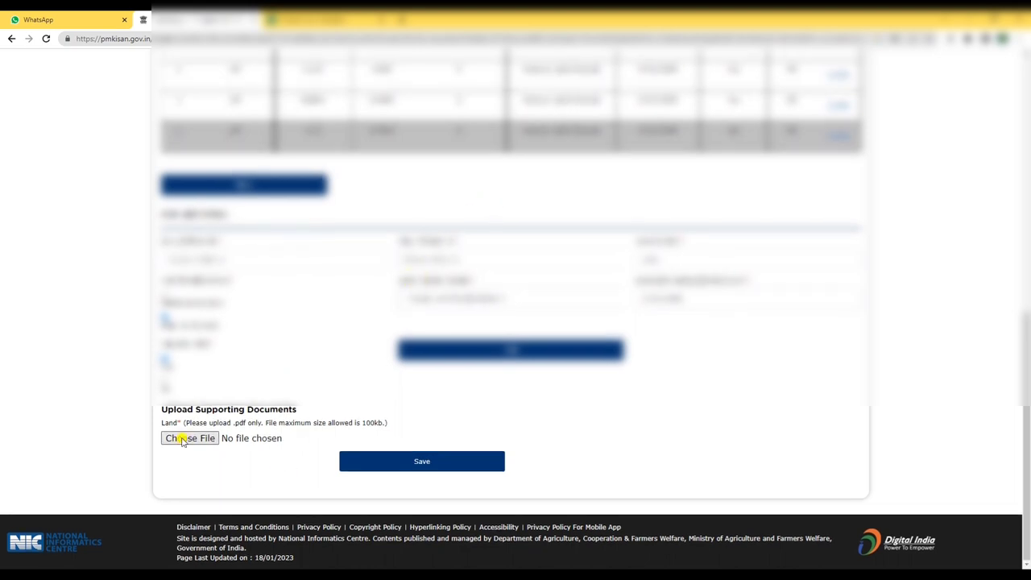
Step: Check the land document file's properties in the Downloads folder
click(201, 442)
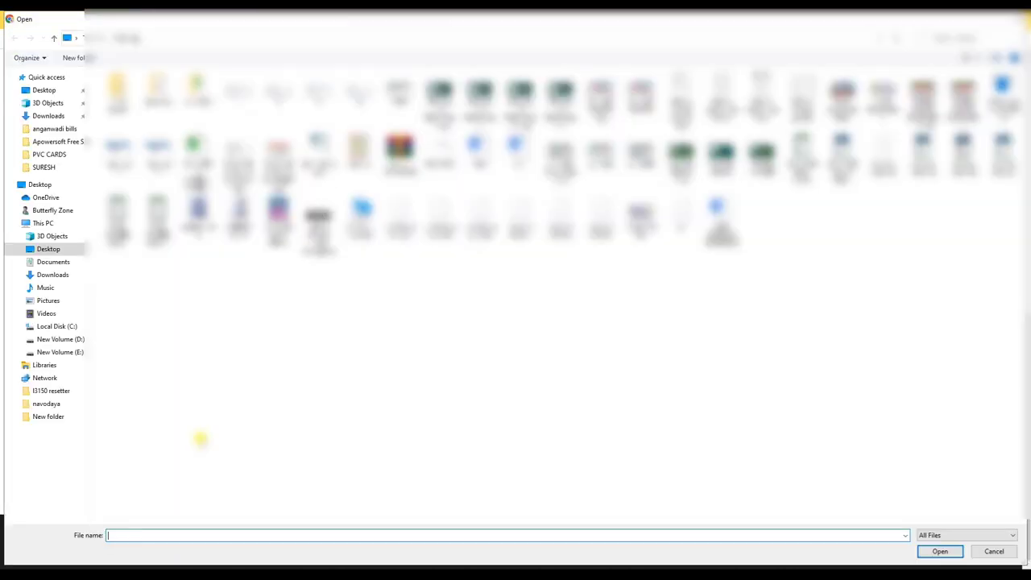
click(58, 117)
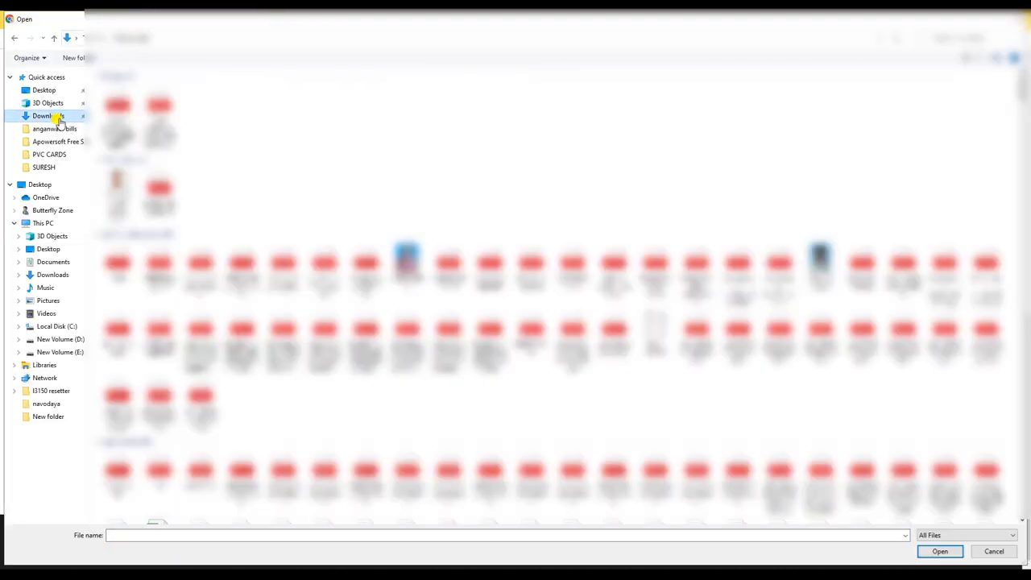
click(117, 106)
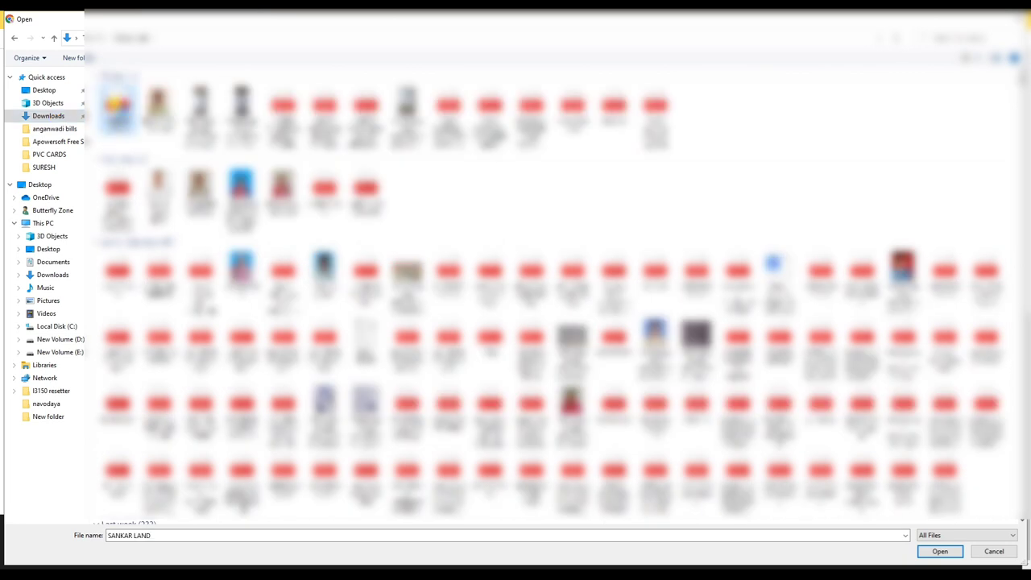
right_click(119, 113)
click(153, 435)
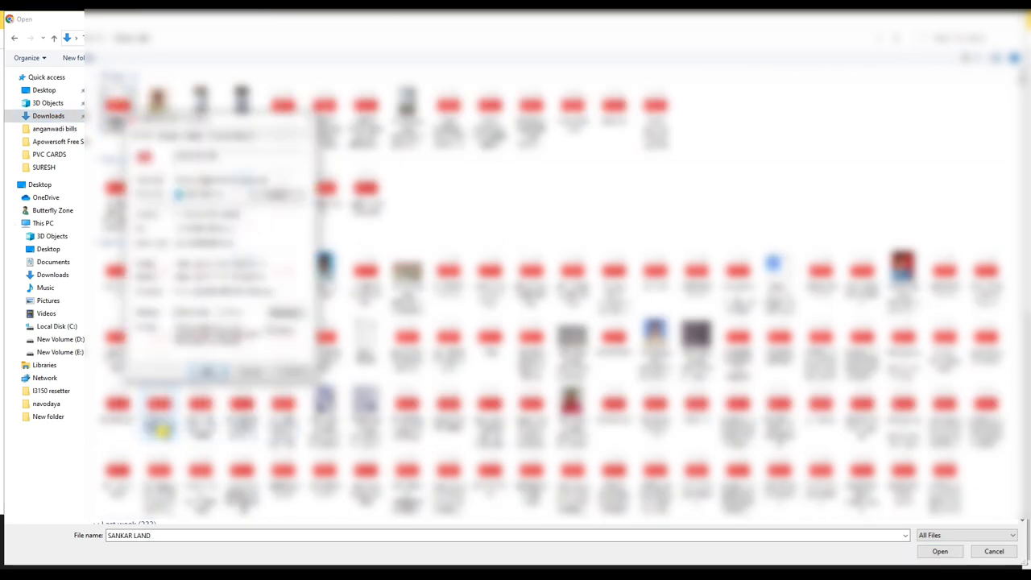
click(311, 117)
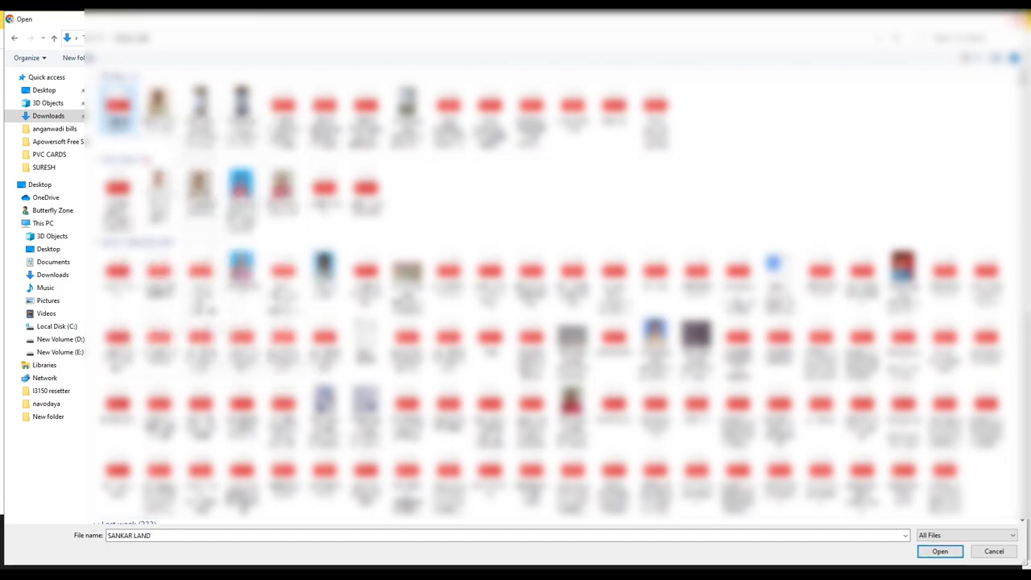
Step: Cancel the upload and start searching '100 kb pdf CONVERTER' in a new tab
key(Return)
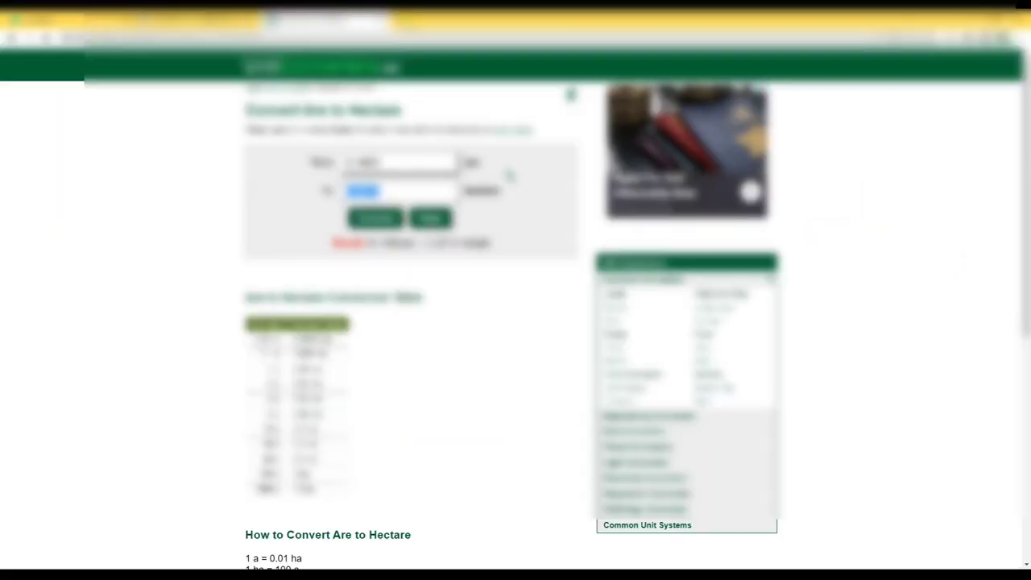
key(ctrl+t)
text(100)
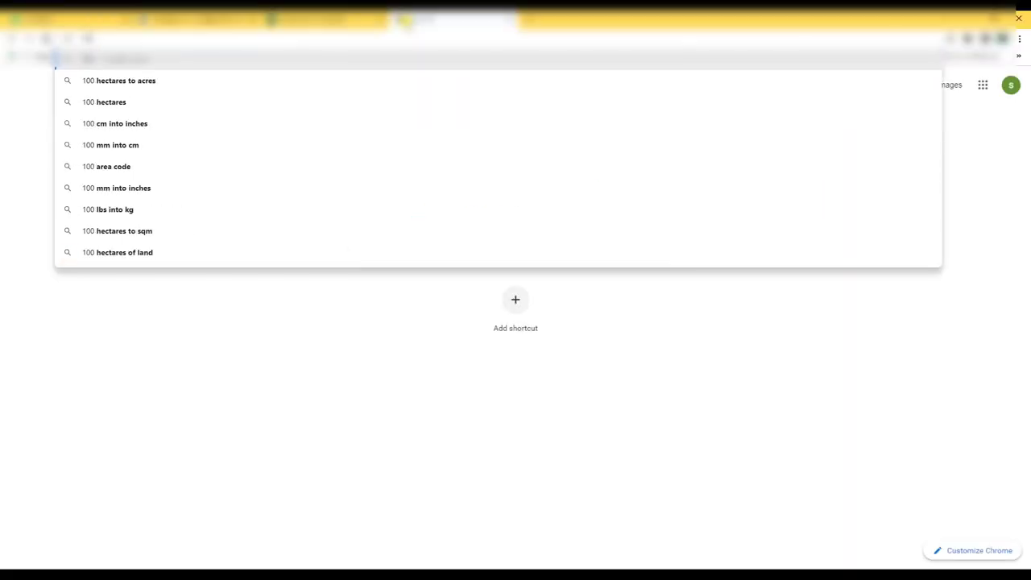
text( kb pdf)
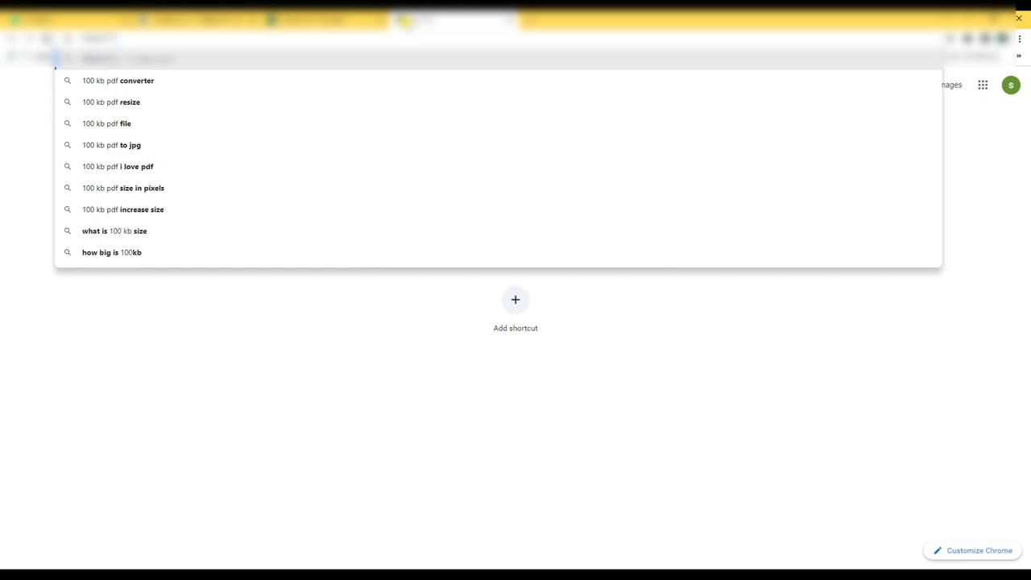
text( CONVERTER)
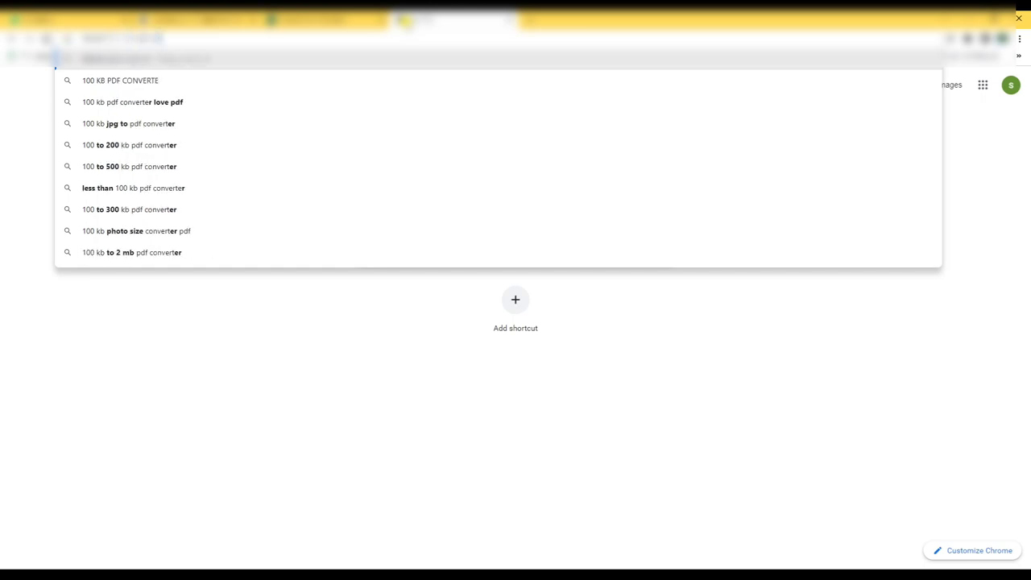
Step: Search '100 kb pdf converter' and open the 11zon Compress PDF to 100KB result
key(Return)
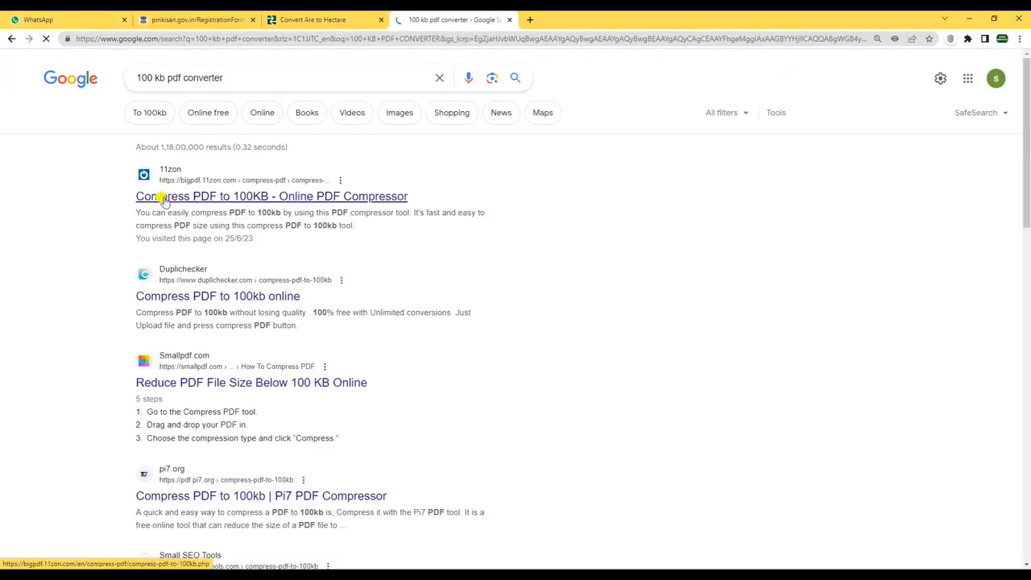
click(334, 196)
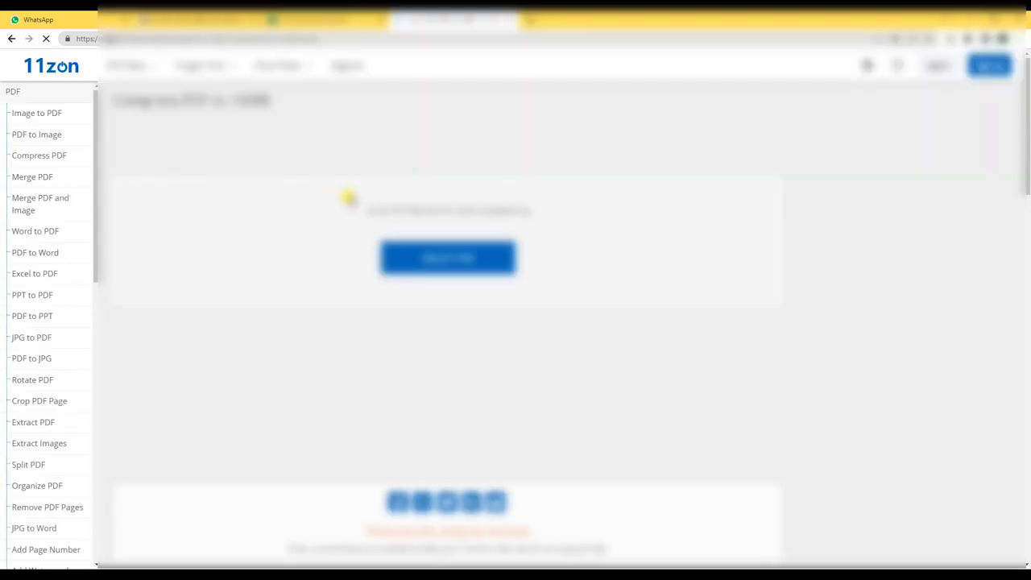
Step: Upload the land document PDF from Downloads into the 11zon compressor
click(467, 259)
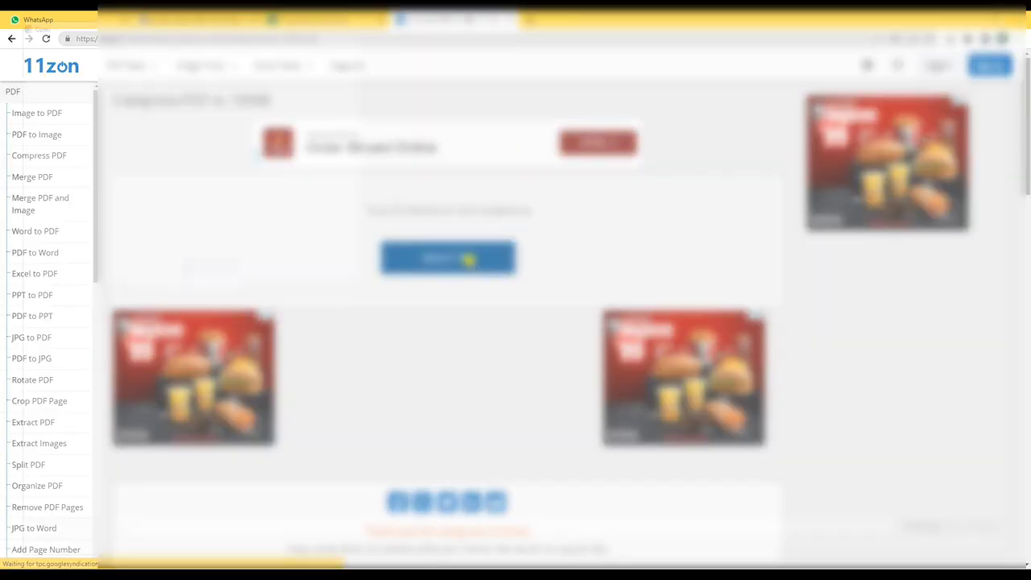
click(52, 117)
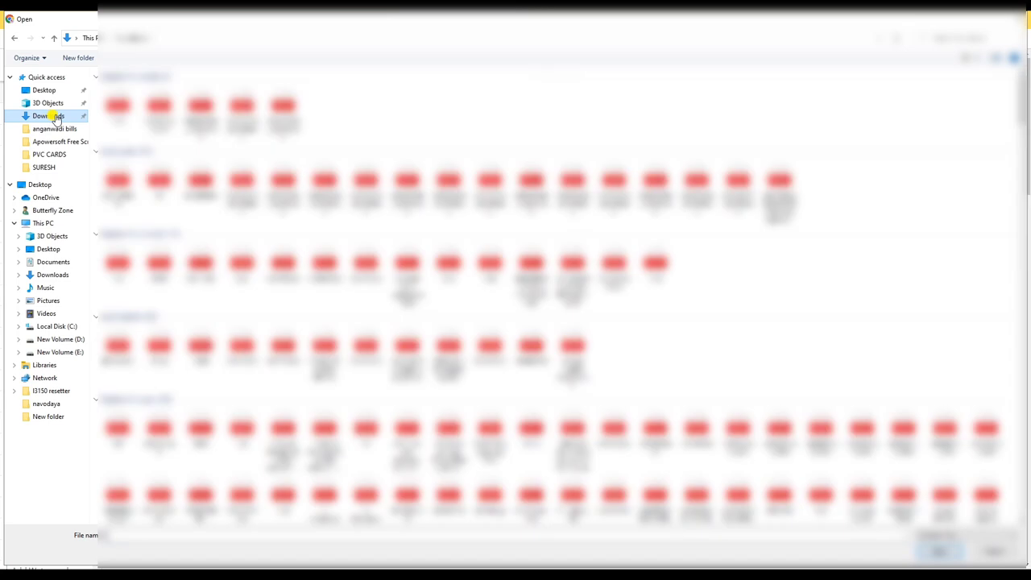
click(121, 111)
click(925, 551)
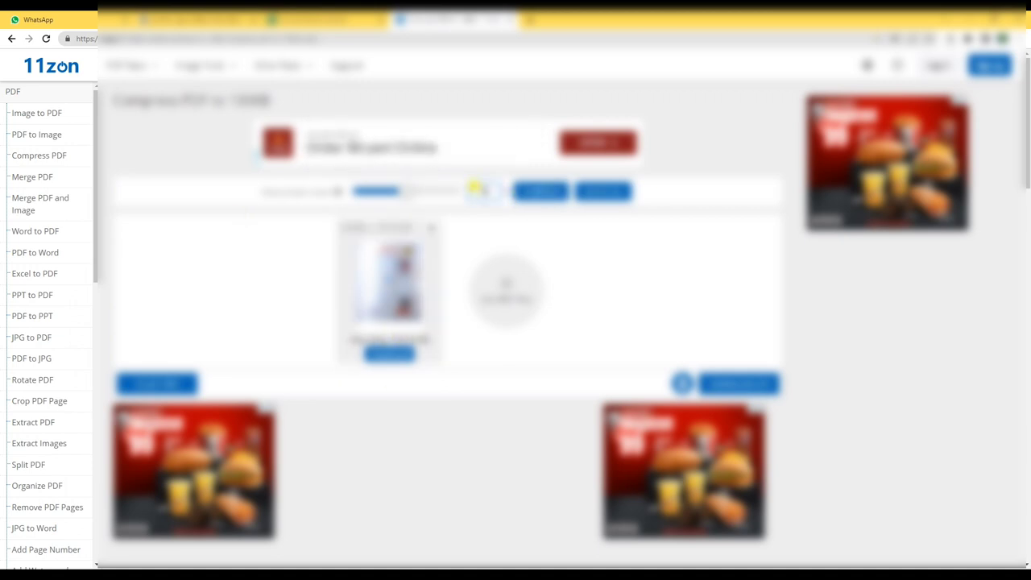
Step: Compress the land PDF at levels 55, 60 and 62
click(545, 191)
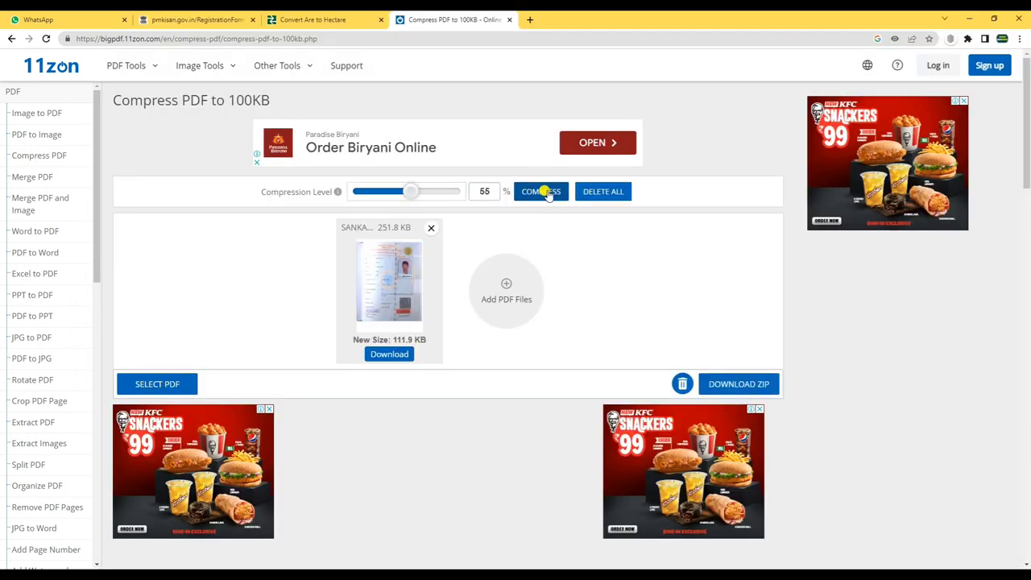
drag(491, 192, 461, 193)
text(60)
click(539, 191)
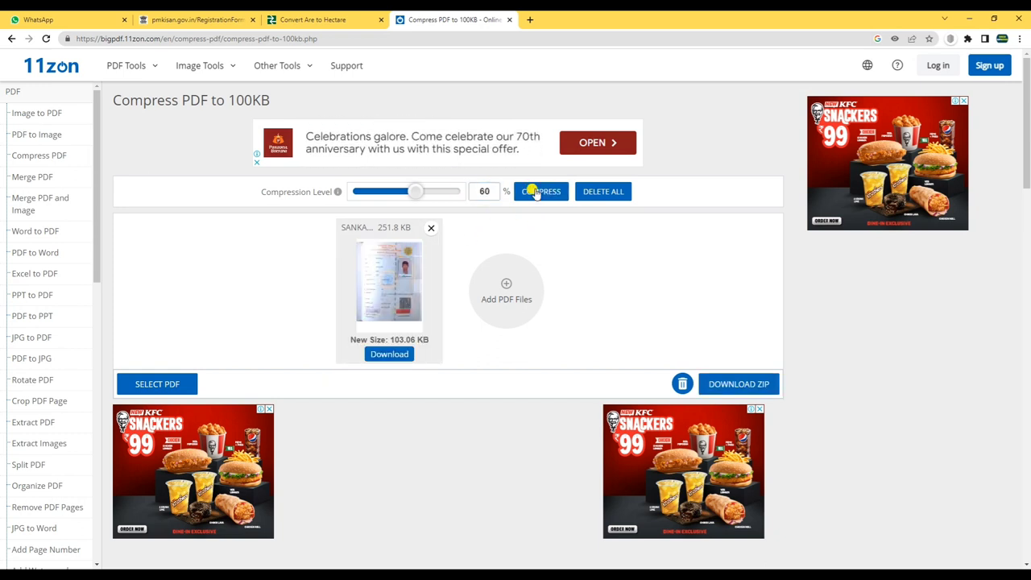
drag(490, 192, 460, 192)
text(62)
click(545, 192)
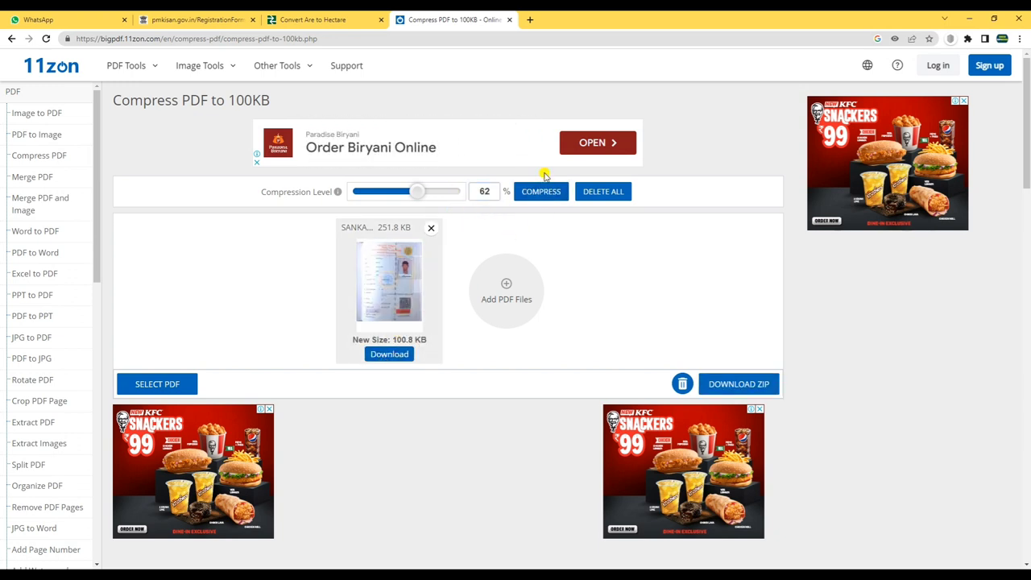
Step: Recompress at levels 66, 65 and 64 to reach 97.28 KB, and download it
drag(493, 187, 425, 205)
text(6)
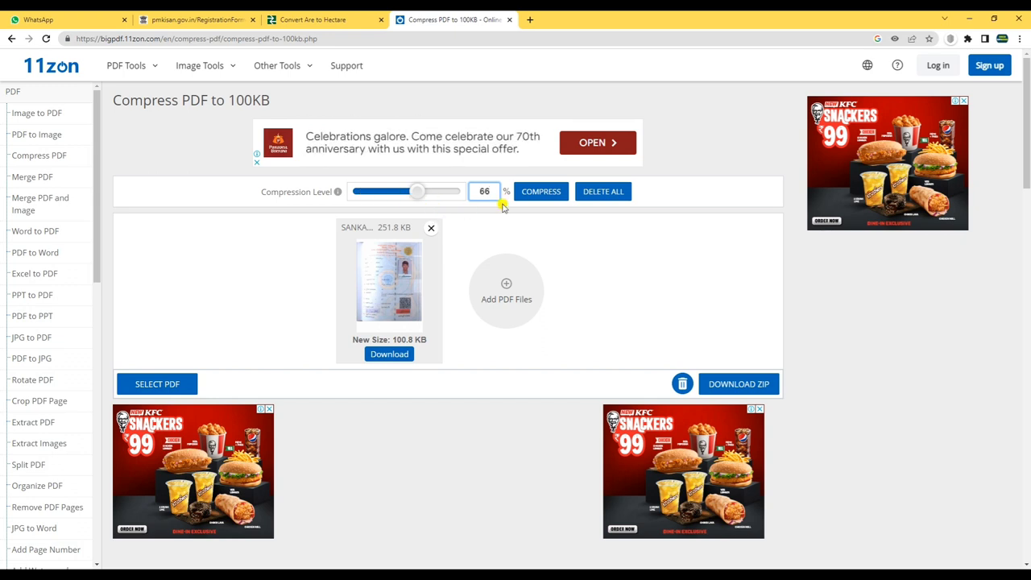
click(526, 196)
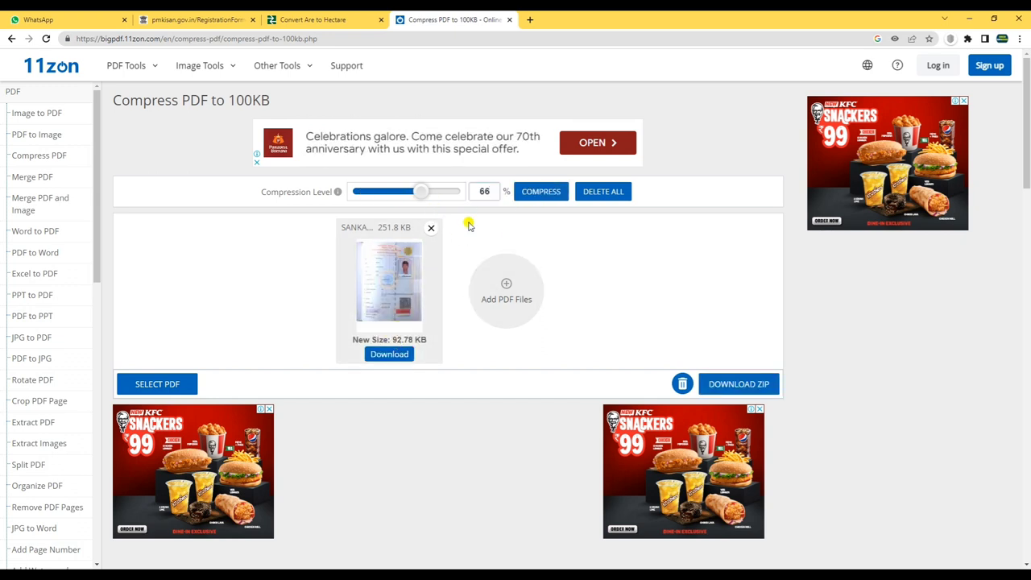
drag(492, 191, 516, 198)
click(550, 193)
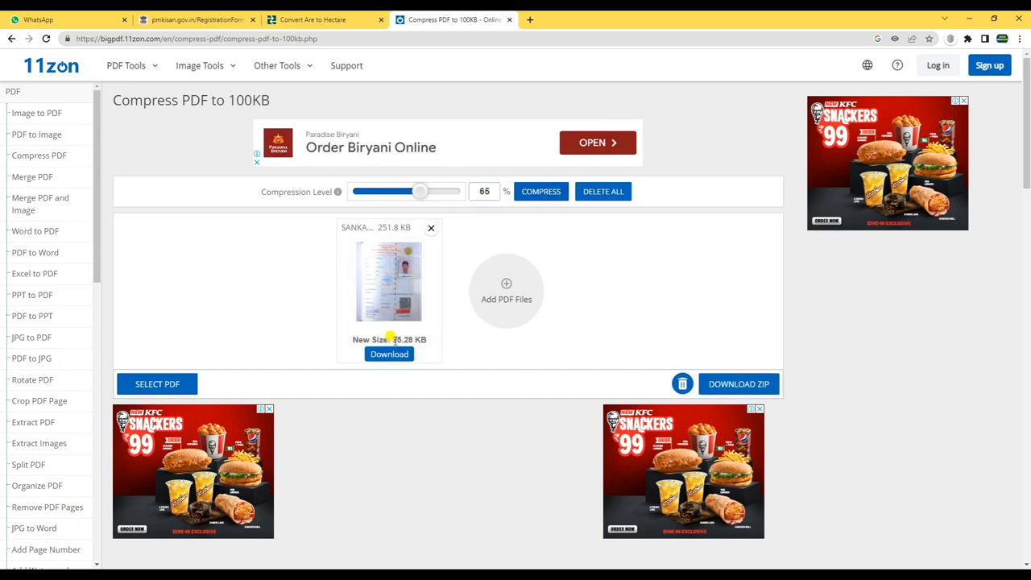
click(489, 191)
text(64)
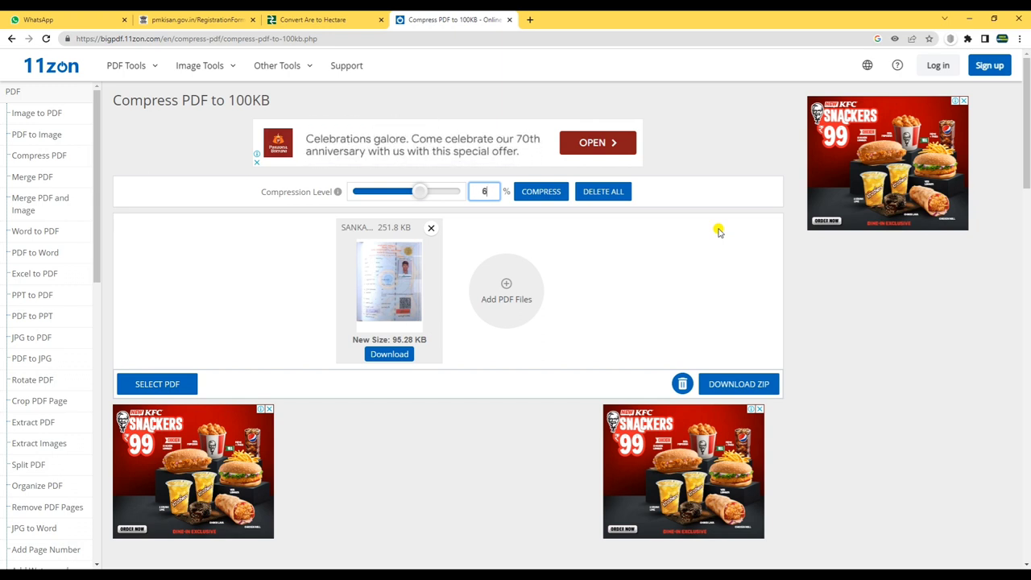
click(537, 189)
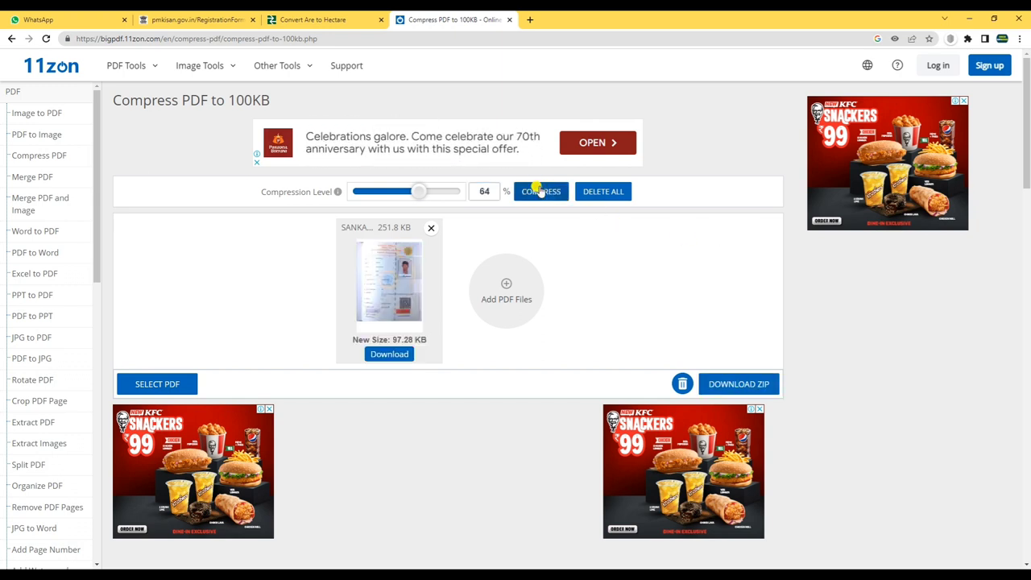
click(386, 355)
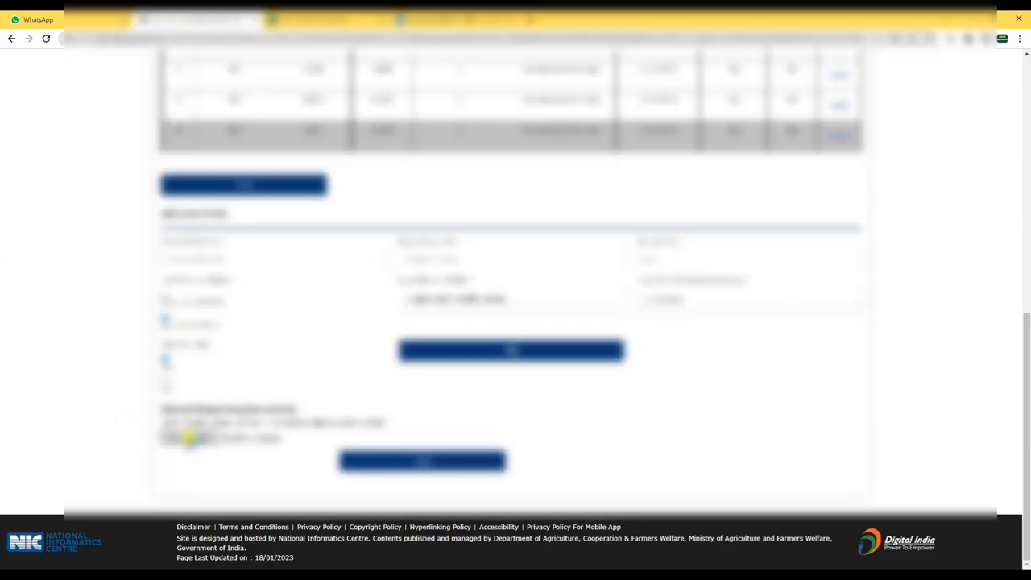
Step: Upload the compressed land document from Downloads to the registration form
click(188, 439)
click(48, 115)
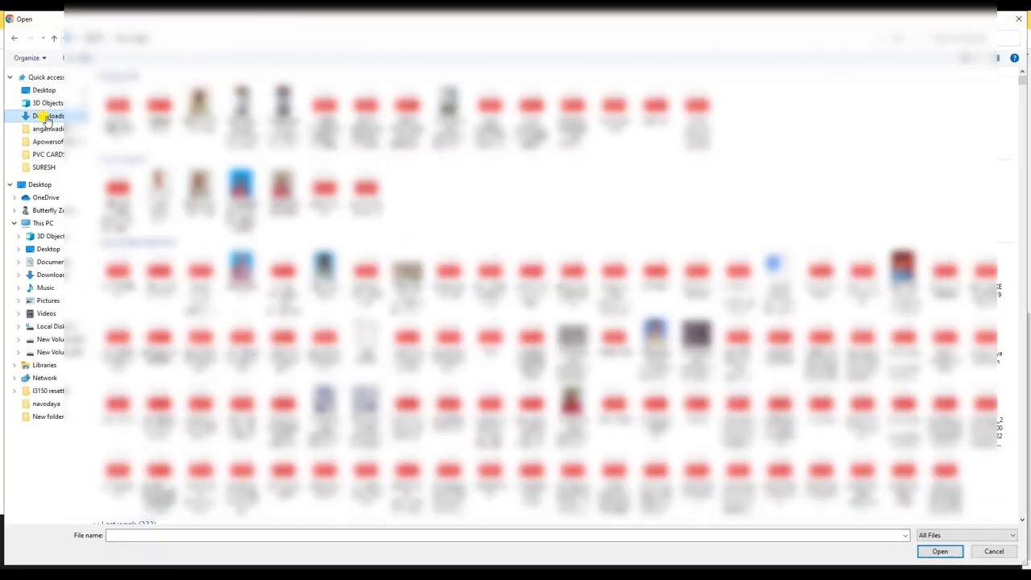
click(113, 110)
click(927, 553)
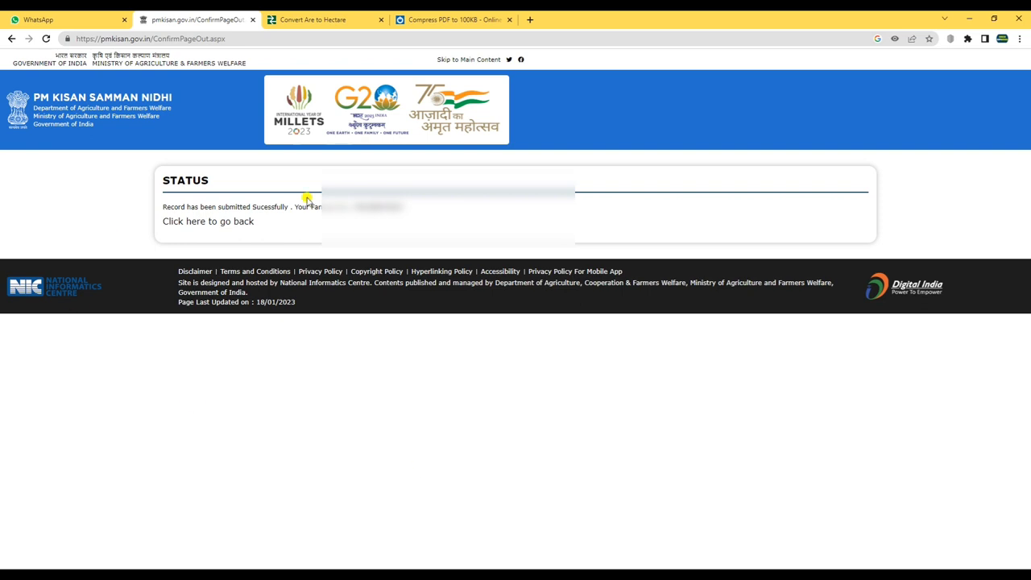
Step: Check the 'Record has been submitted' message and return to a blank registration form
drag(357, 203, 386, 208)
right_click(385, 211)
click(412, 216)
click(286, 204)
click(216, 226)
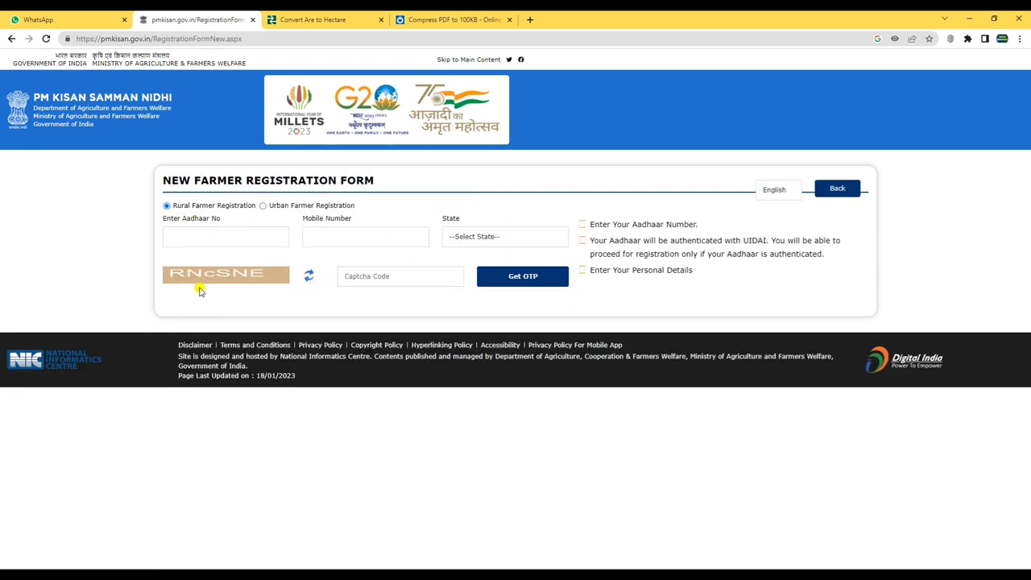
Step: Reach the 'Know your registration no.' page via Farmers Corner's Know Your Status
click(835, 188)
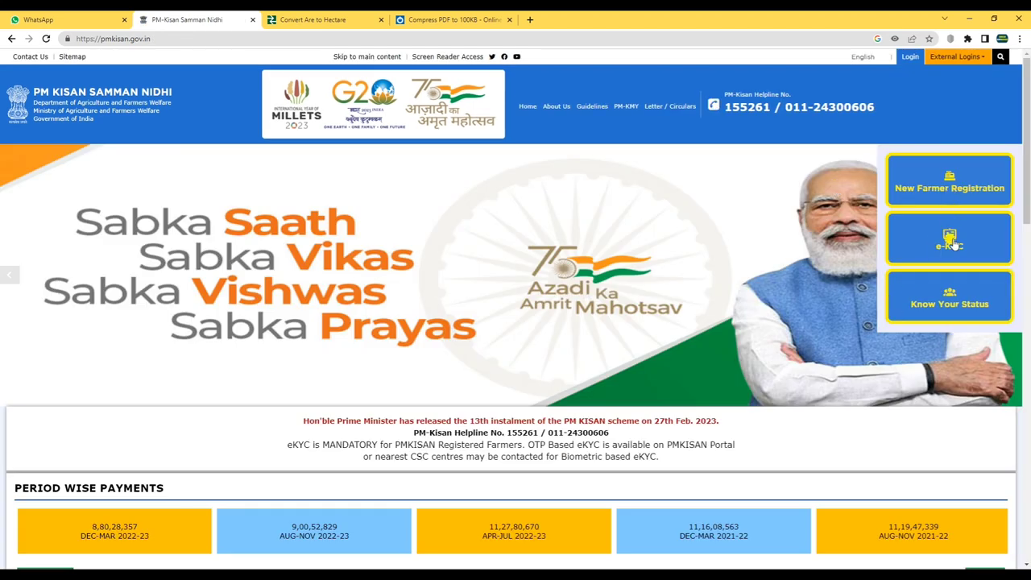
scroll(964, 302, down, 3)
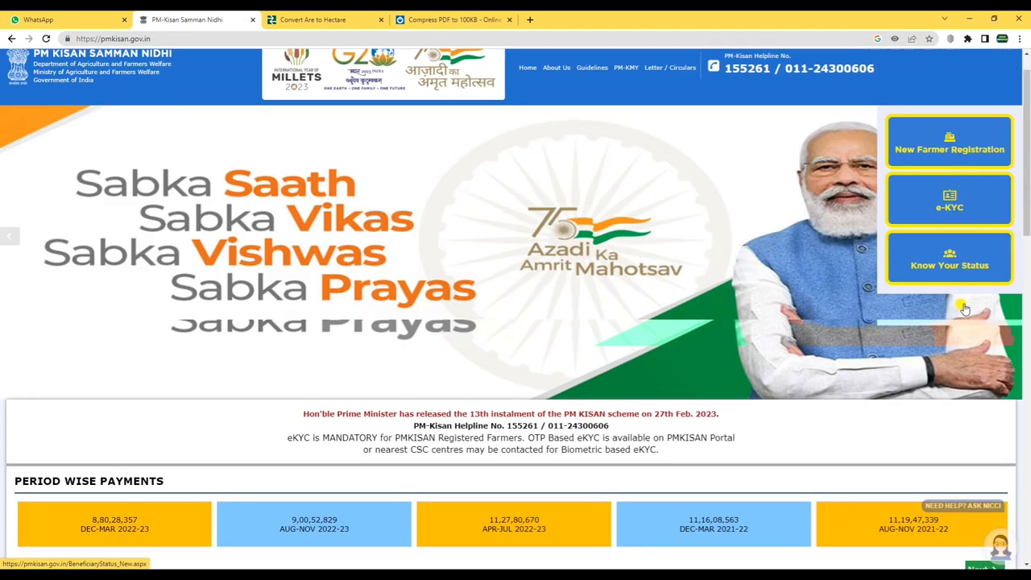
scroll(799, 412, down, 3)
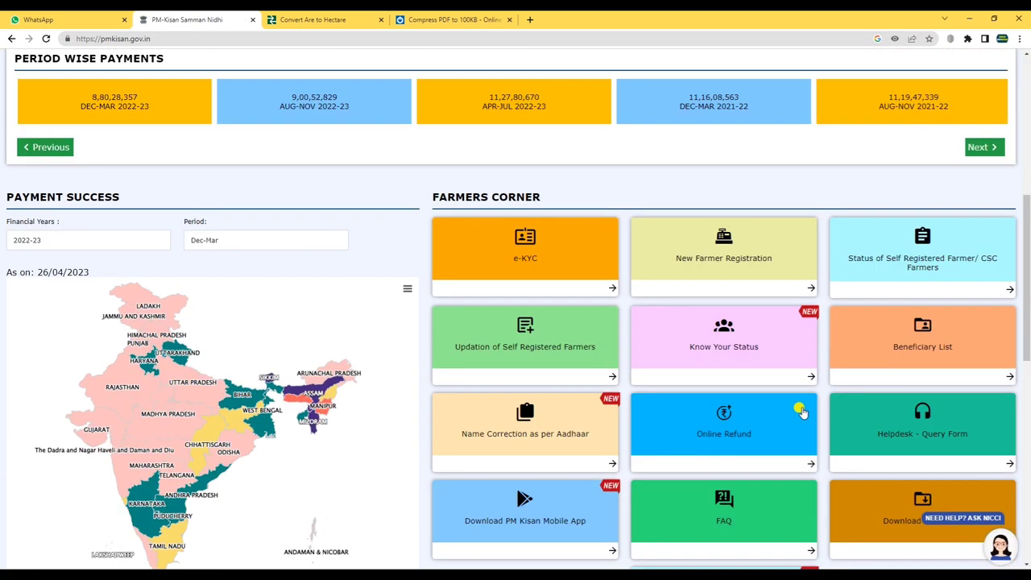
click(754, 352)
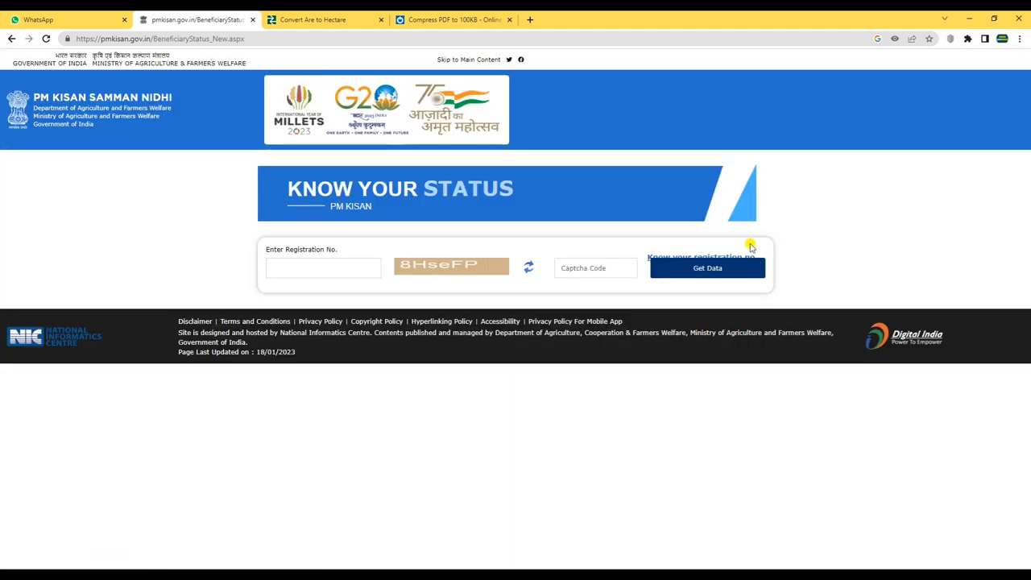
drag(279, 251, 322, 269)
click(323, 269)
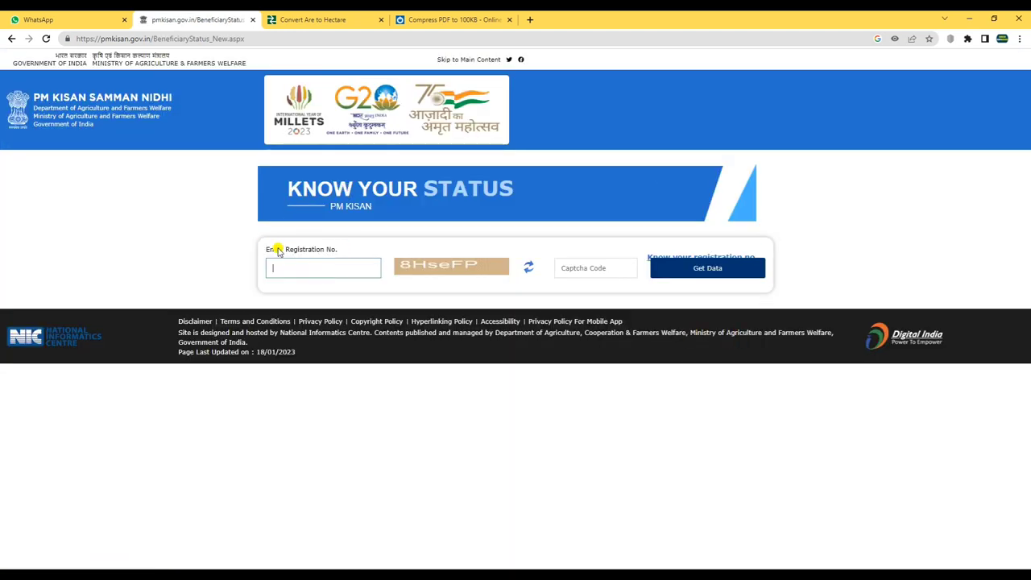
click(592, 269)
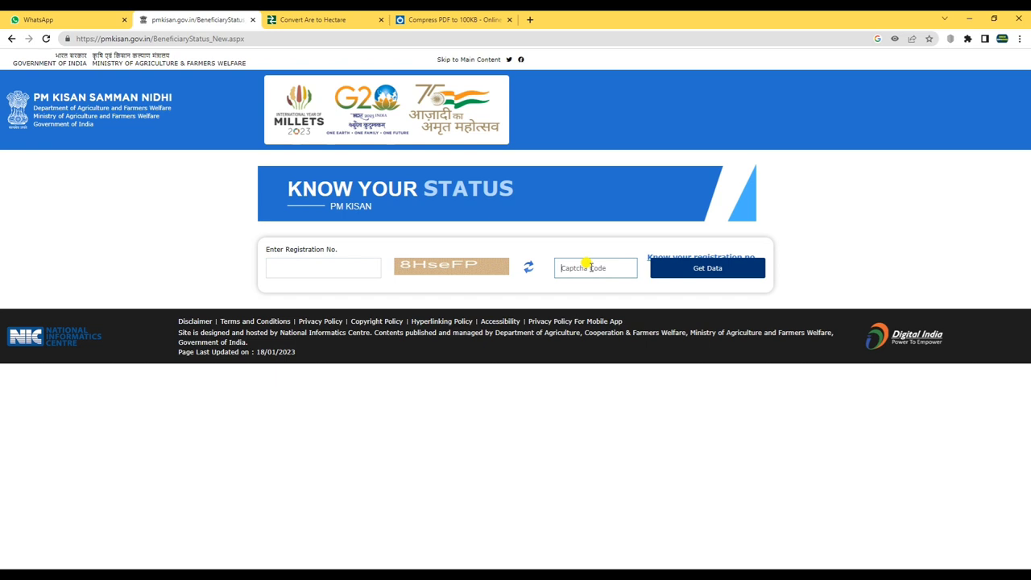
click(654, 259)
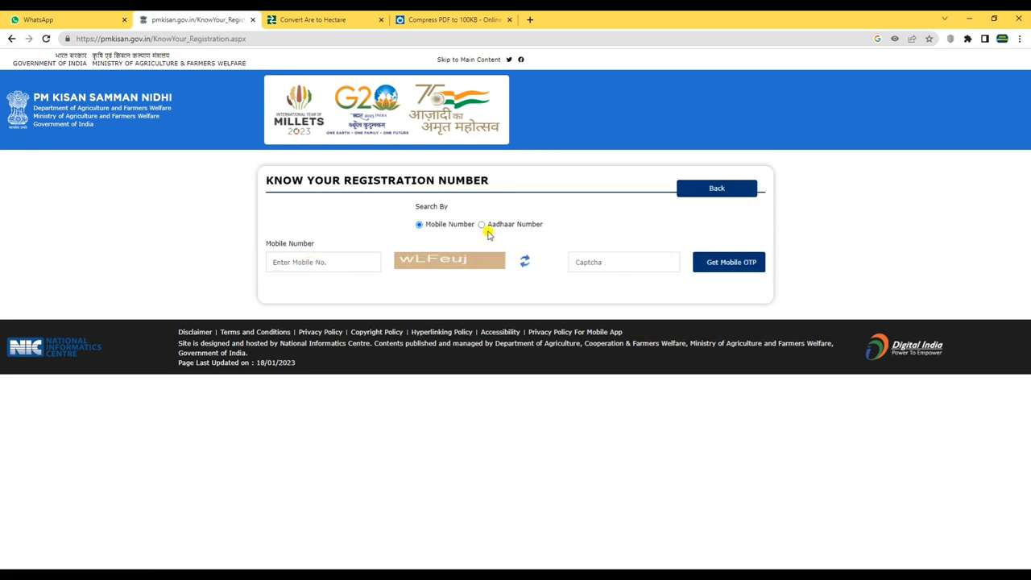
Step: Request a lookup OTP by Aadhaar, entering the Aadhaar number and captcha
click(481, 224)
click(287, 262)
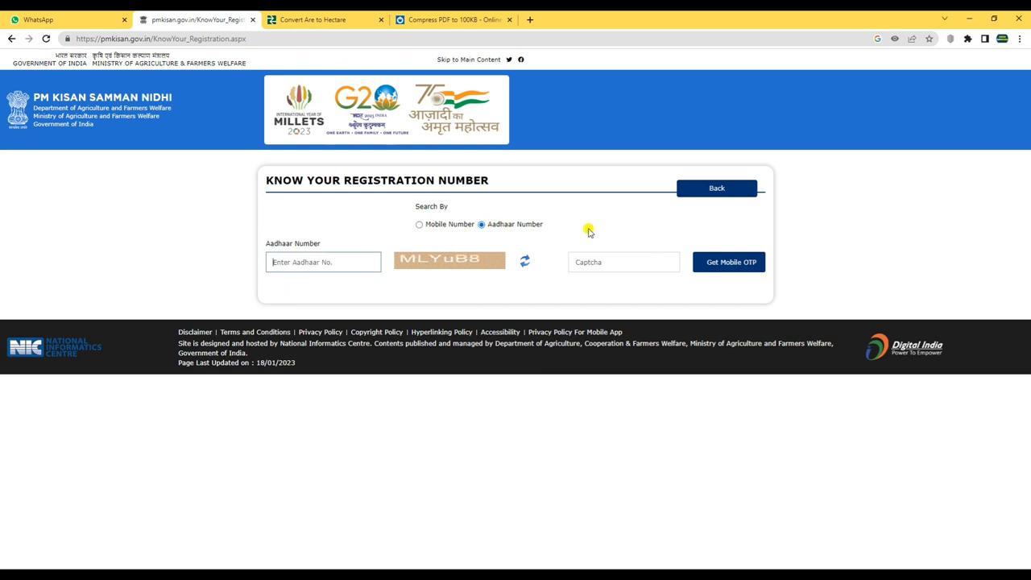
click(314, 261)
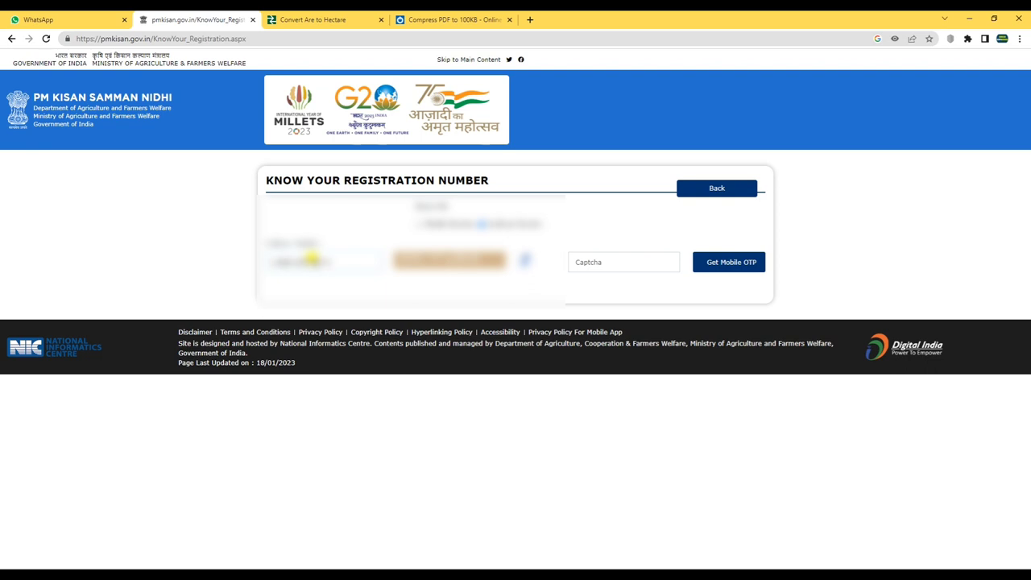
click(591, 258)
text(MLYu58)
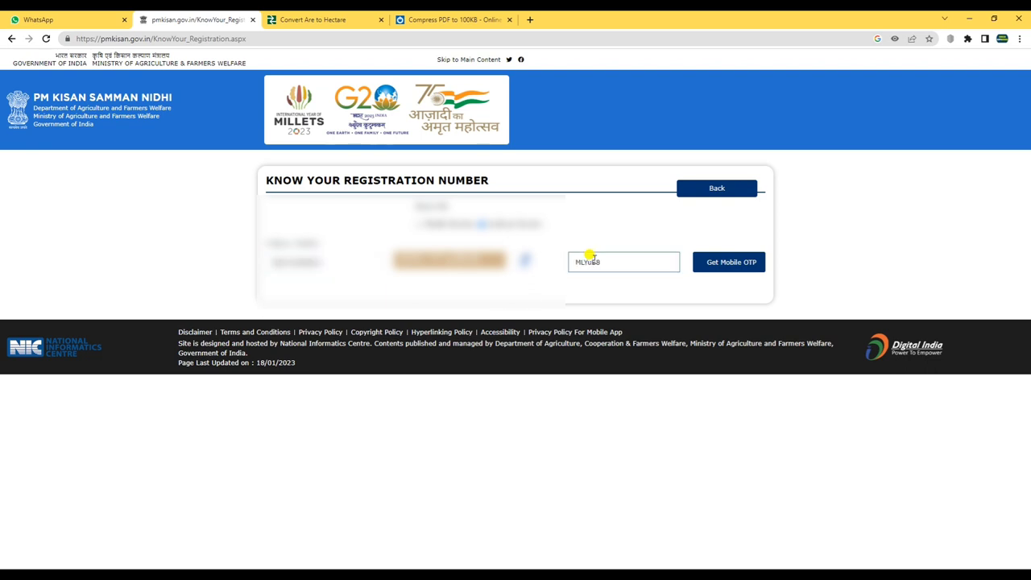
click(727, 266)
Step: Dismiss the eKYC-not-completed alert and follow the OTP based eKYC link
drag(416, 75, 604, 112)
click(605, 113)
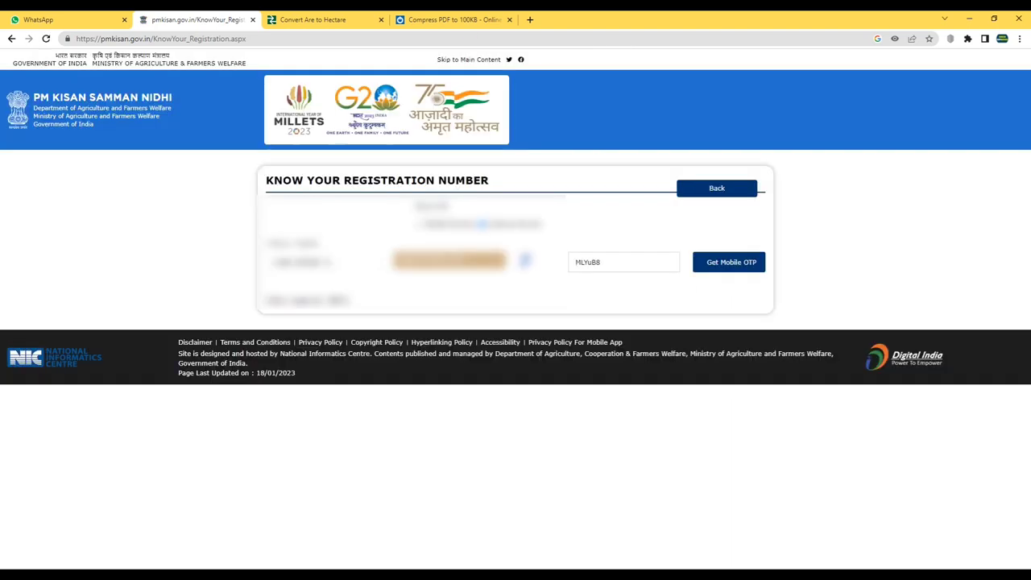
click(299, 299)
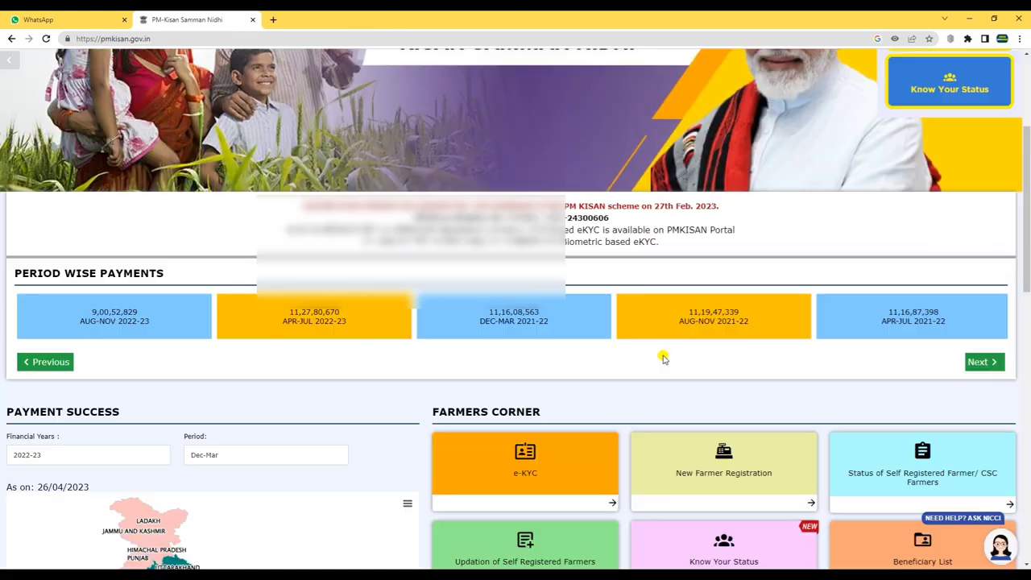
Step: Search the Status of Self Registered Farmer by the farmer's Aadhaar number and captcha
scroll(836, 333, up, 3)
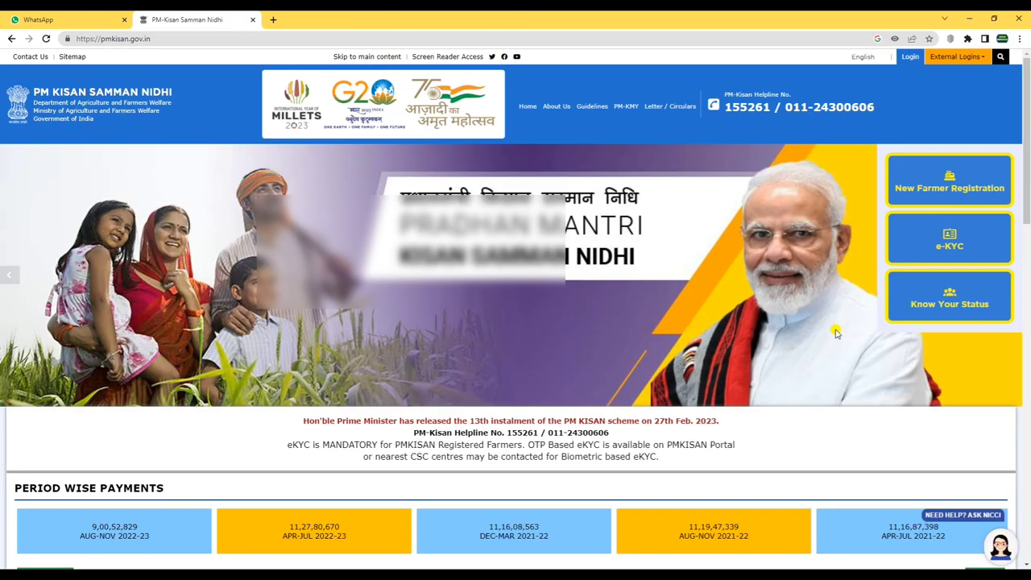
scroll(825, 338, down, 3)
scroll(669, 403, down, 3)
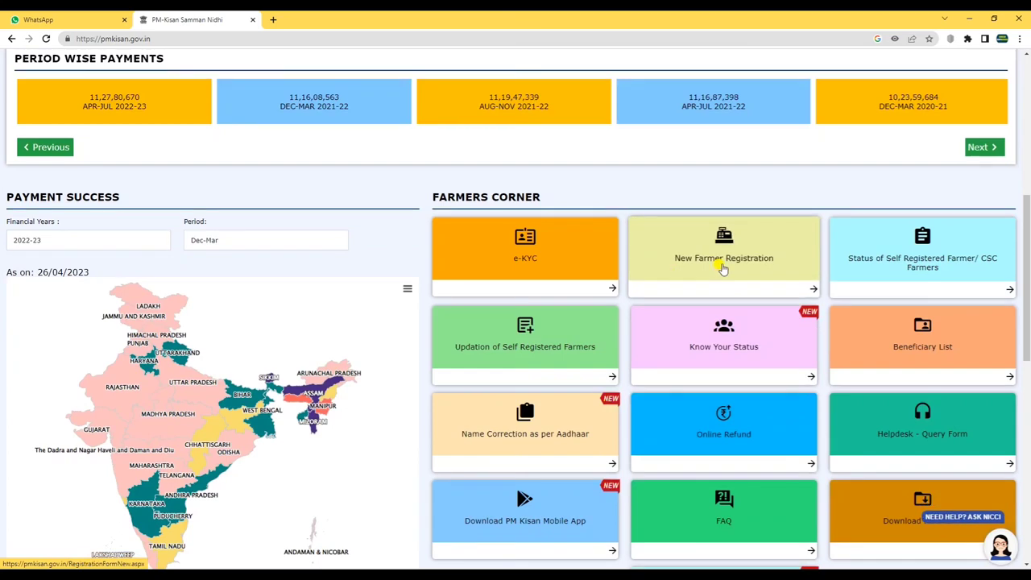
scroll(904, 245, down, 1)
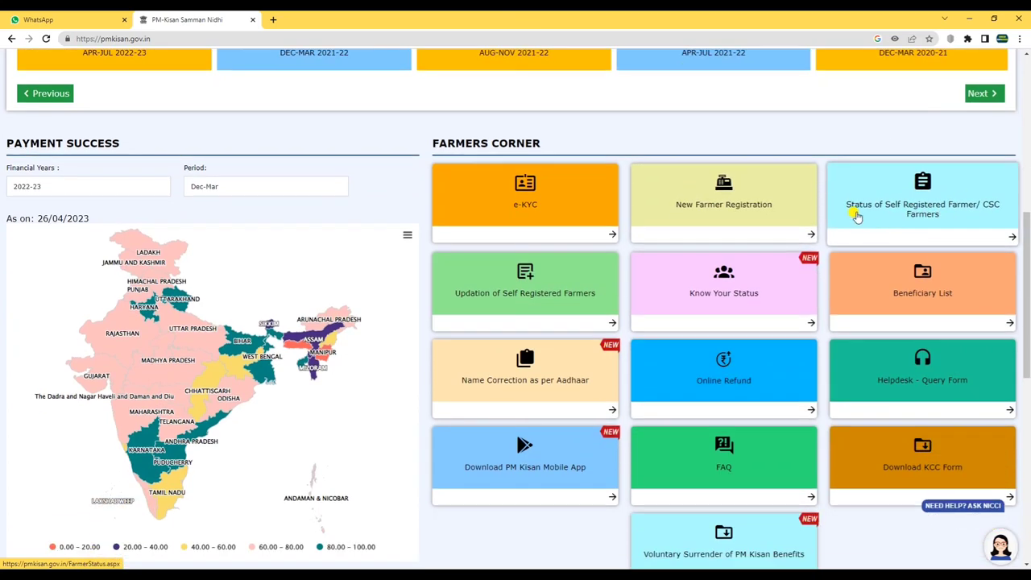
click(960, 208)
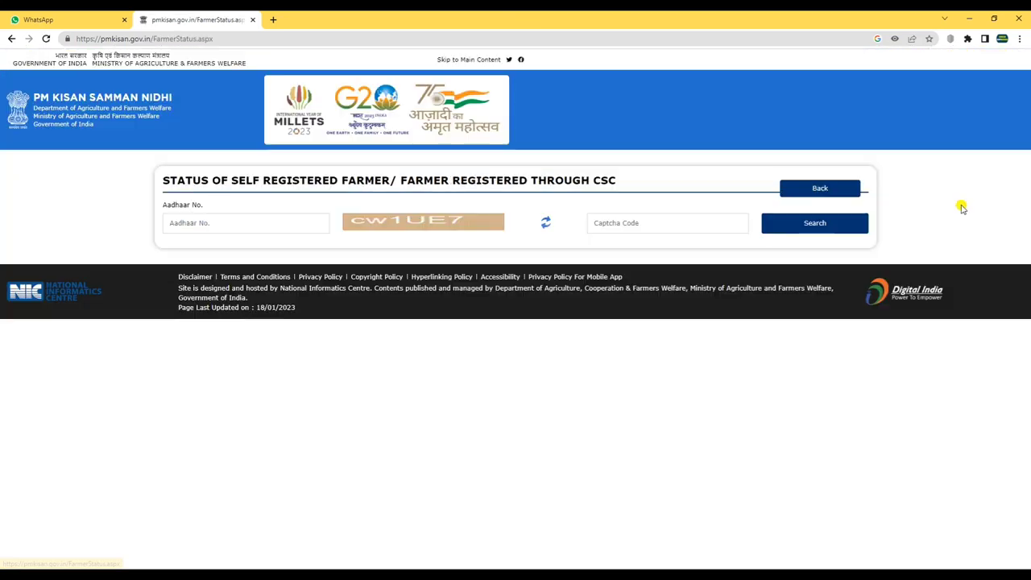
click(206, 224)
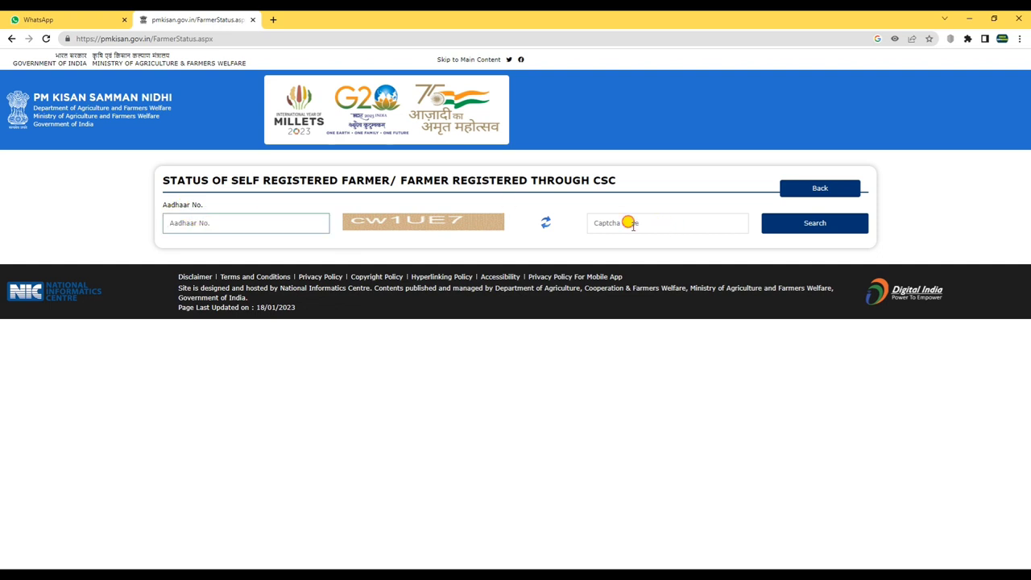
click(210, 223)
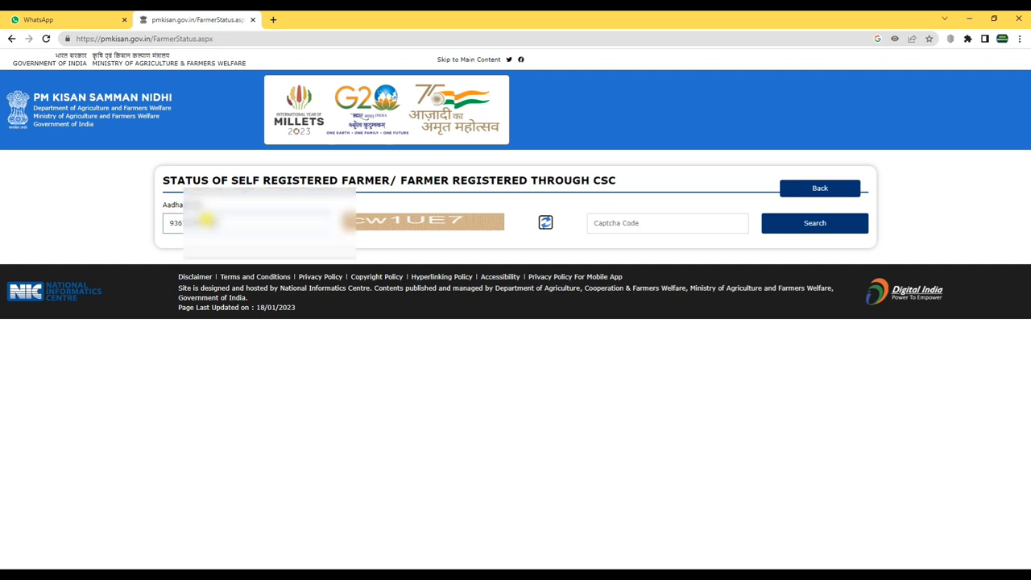
click(617, 217)
text(c)
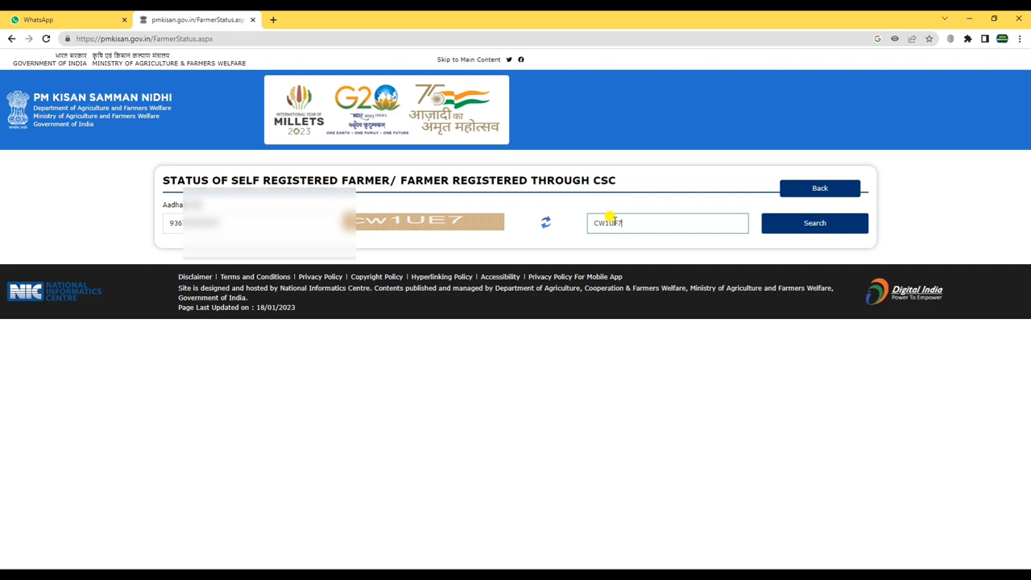
click(680, 221)
text(uBKPtt)
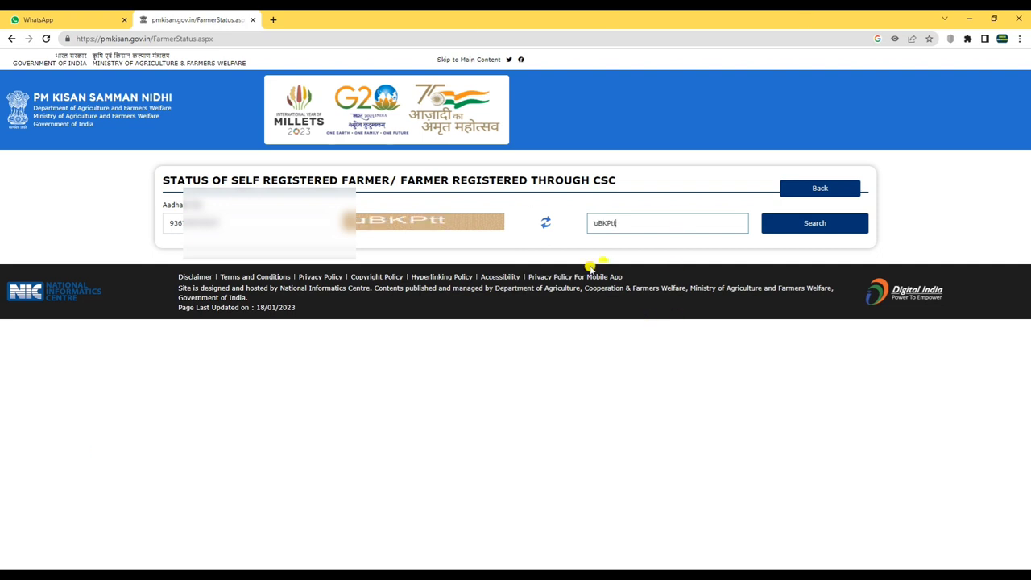
click(815, 228)
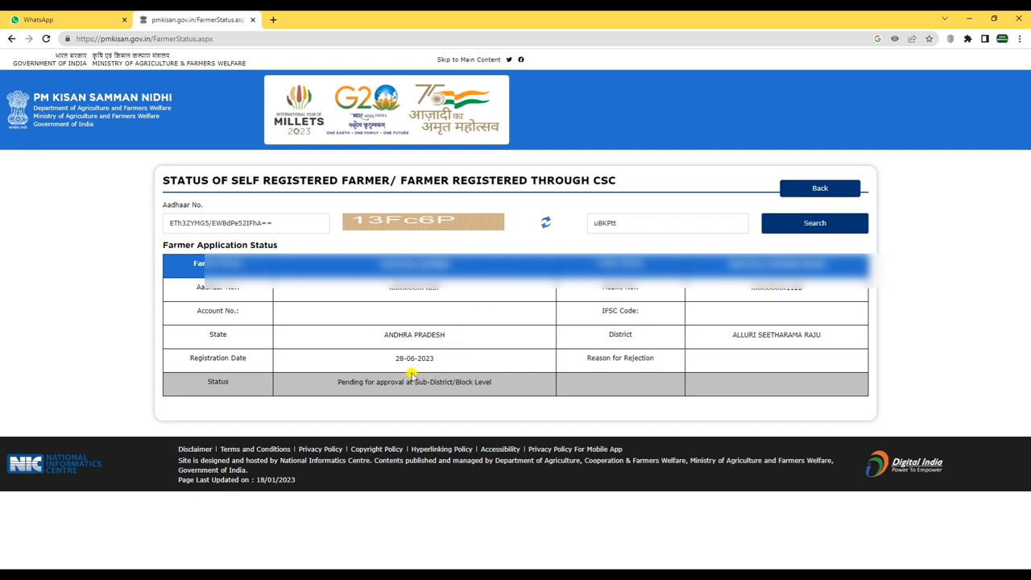
Step: Read the 28-06-2023 registration pending at Sub-District/Block Level, then return home
drag(424, 362, 378, 361)
click(440, 360)
drag(398, 357, 434, 367)
drag(336, 392, 511, 392)
click(511, 392)
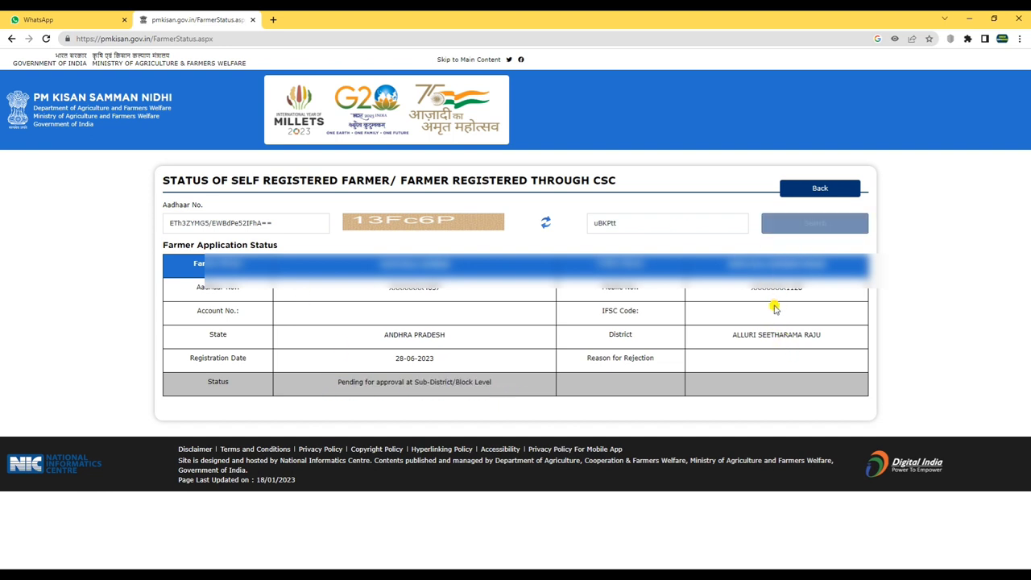
key(alt+Left)
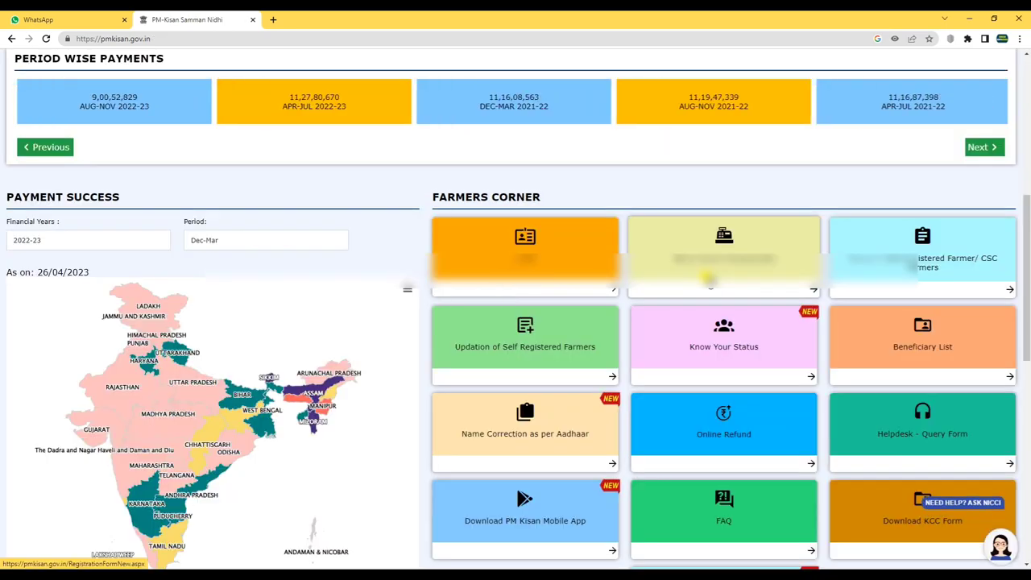
Step: Open the CSC login from external login options and begin entering the CSC username
scroll(853, 328, up, 4)
scroll(959, 256, down, 6)
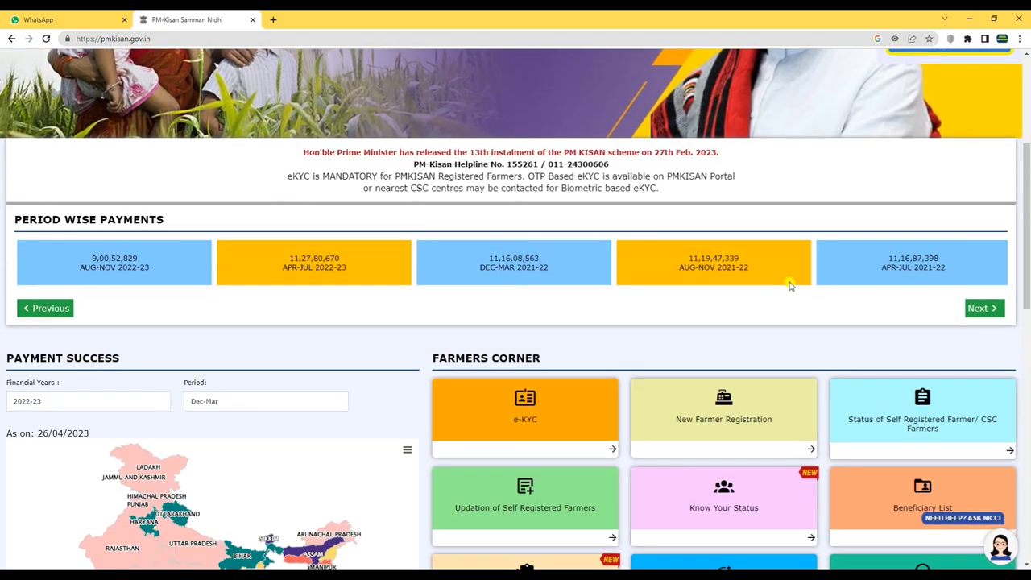
scroll(823, 322, up, 8)
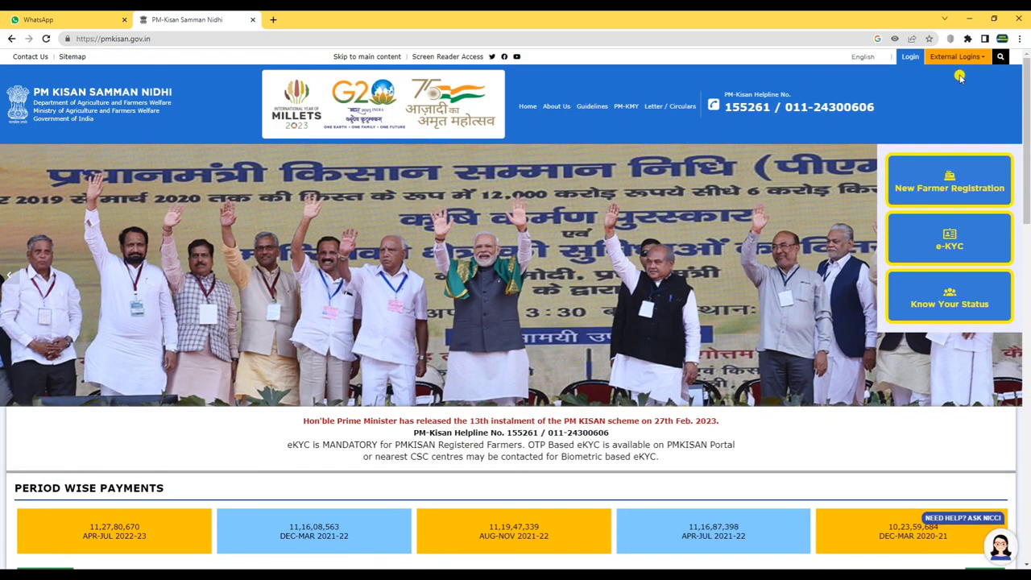
click(982, 61)
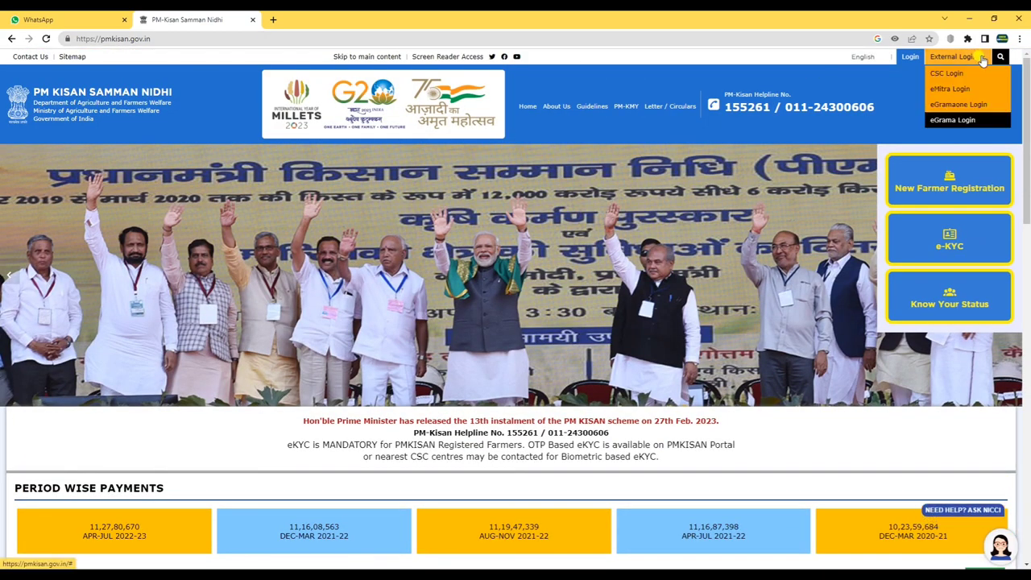
click(956, 75)
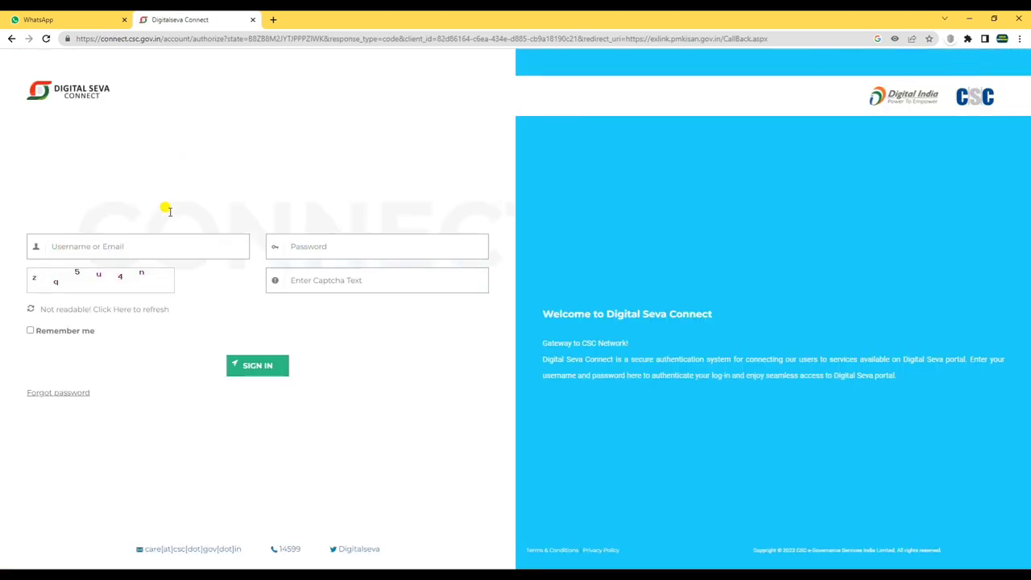
click(142, 249)
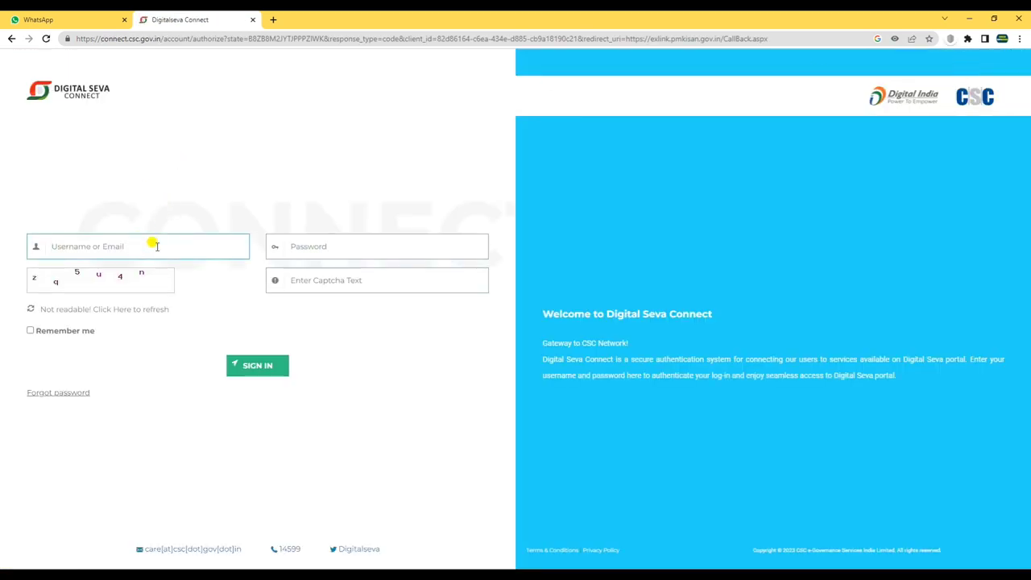
text(sur)
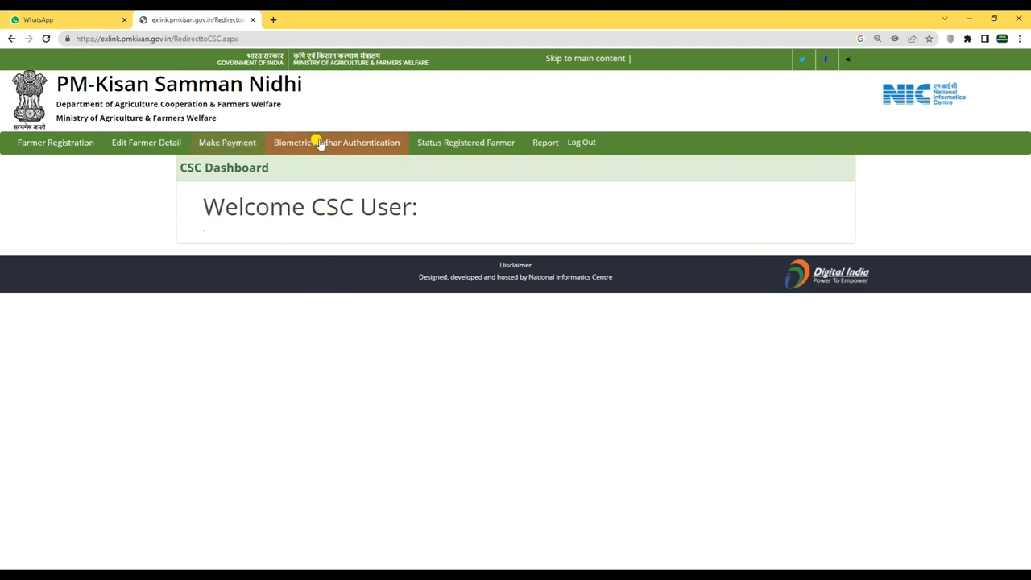
Step: Recover from the payment page's server error by re-searching the URL and reopening the CSC dashboard
click(231, 144)
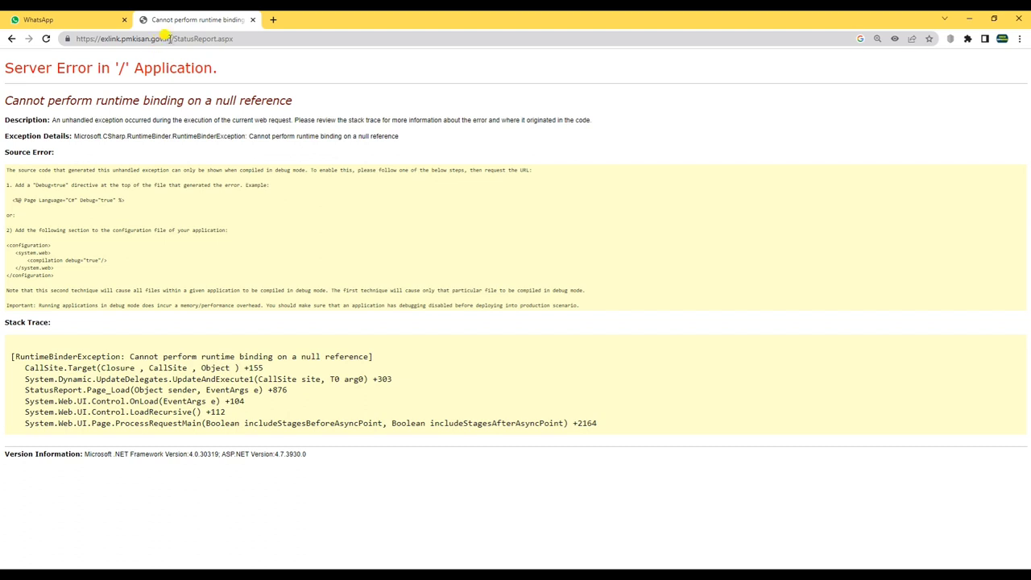
click(166, 37)
click(171, 38)
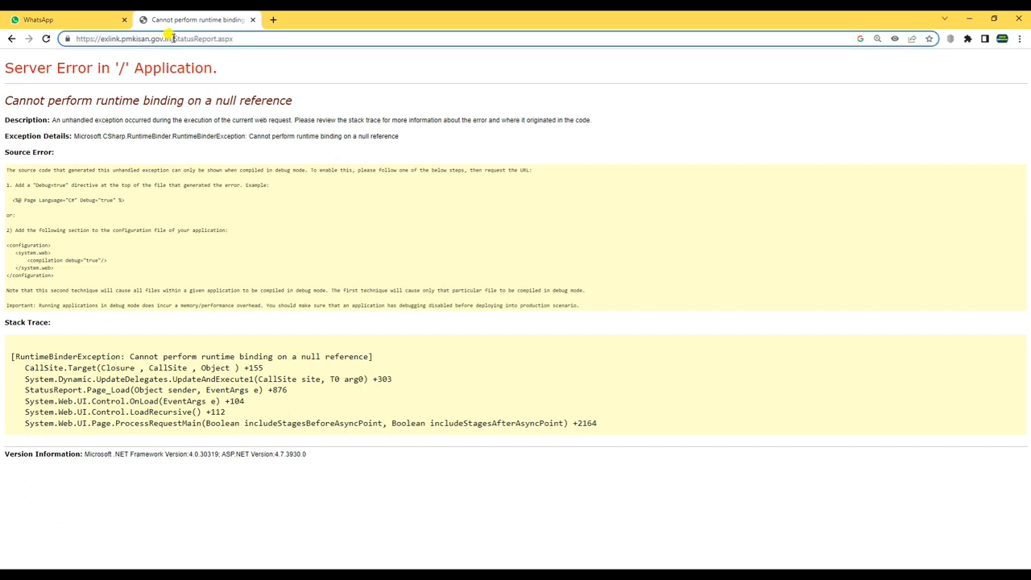
click(171, 37)
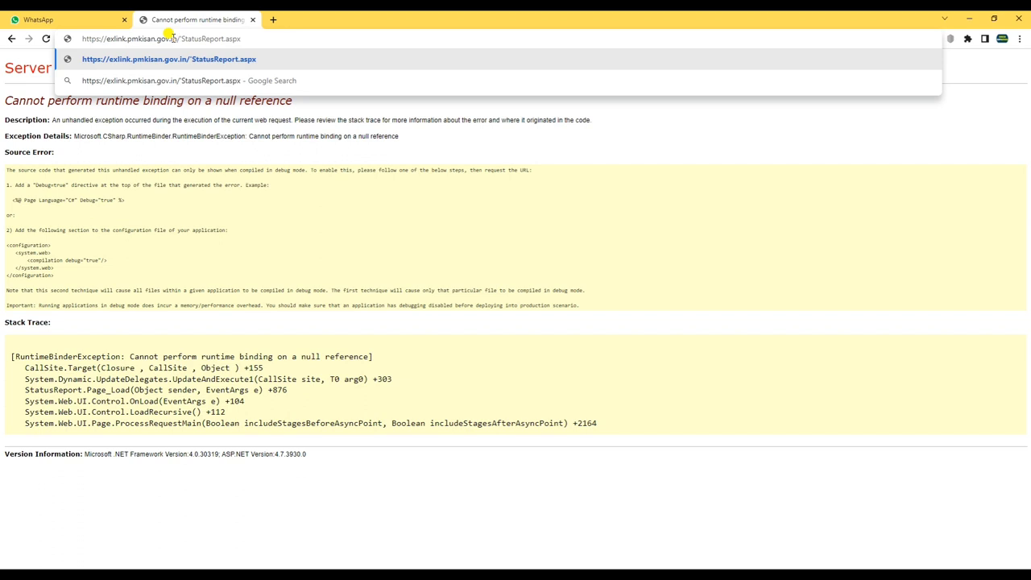
key(Return)
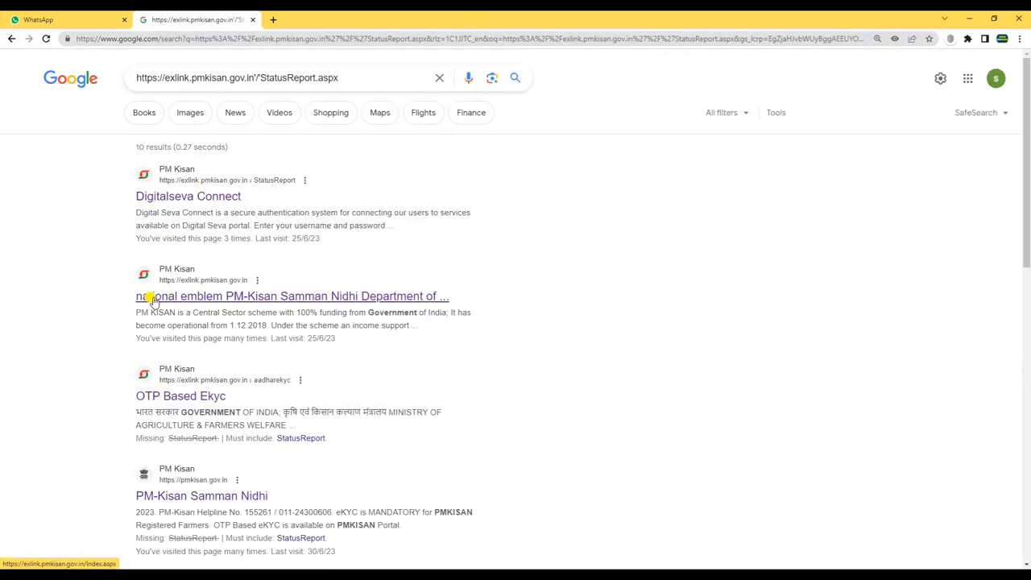
click(338, 297)
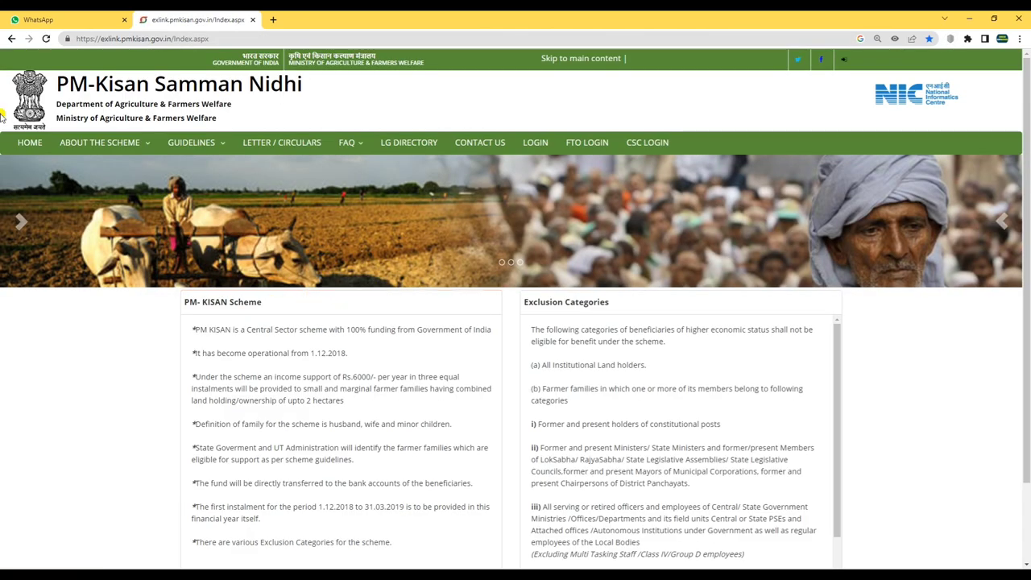
click(646, 145)
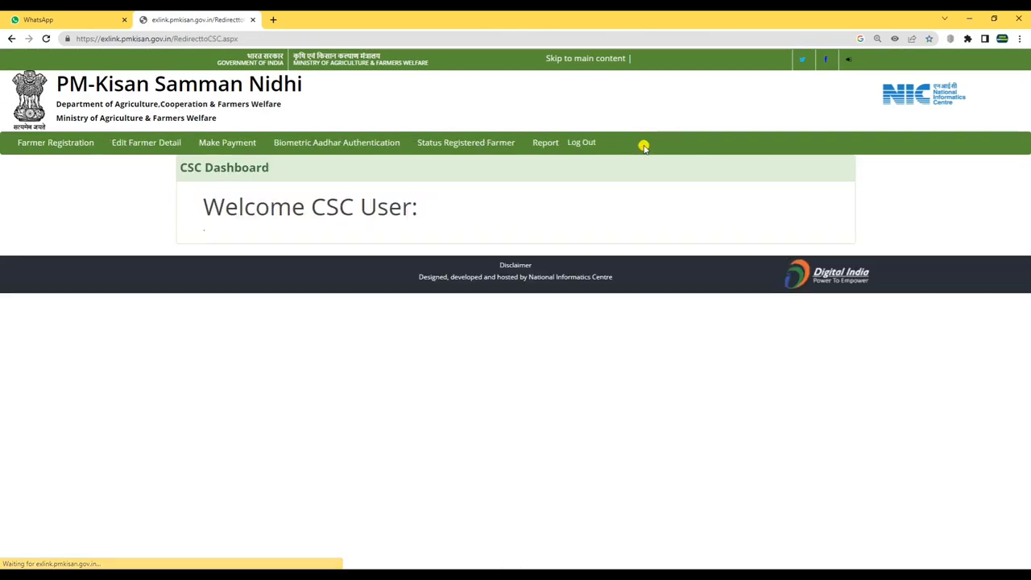
Step: Look up the registered farmer's record using their Aadhaar number and the image verification code
click(220, 144)
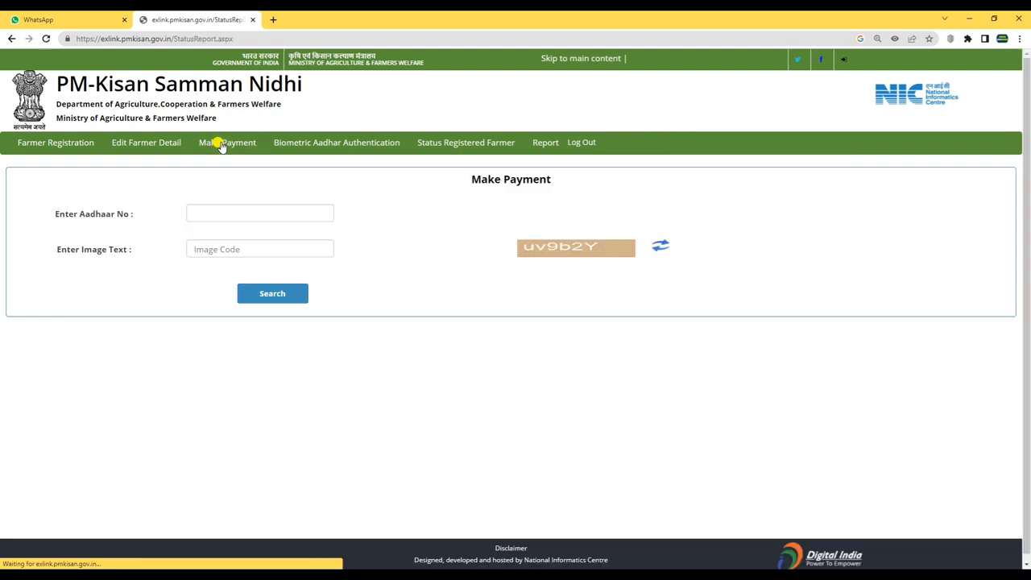
click(209, 208)
click(214, 248)
click(206, 206)
click(203, 248)
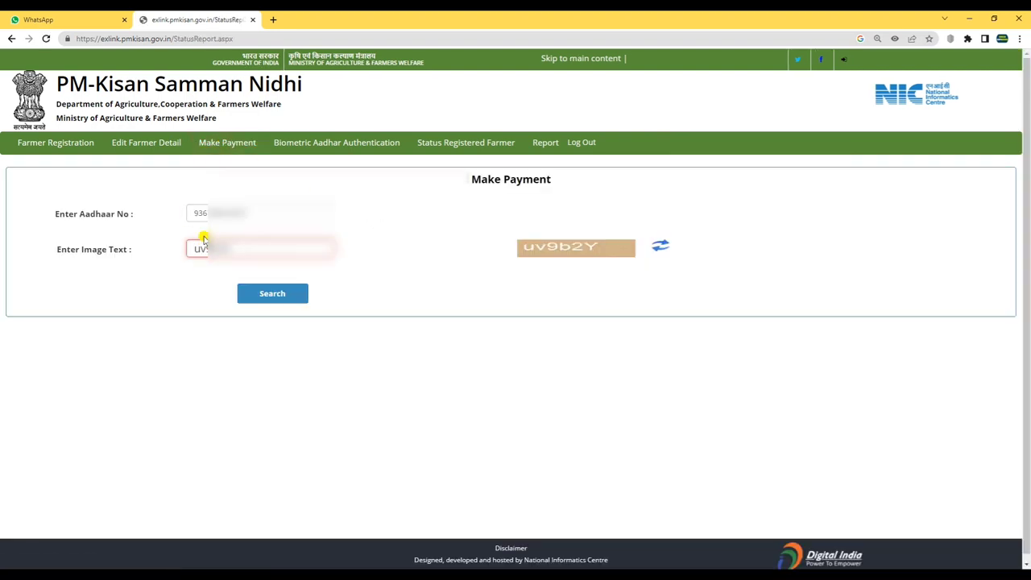
click(272, 294)
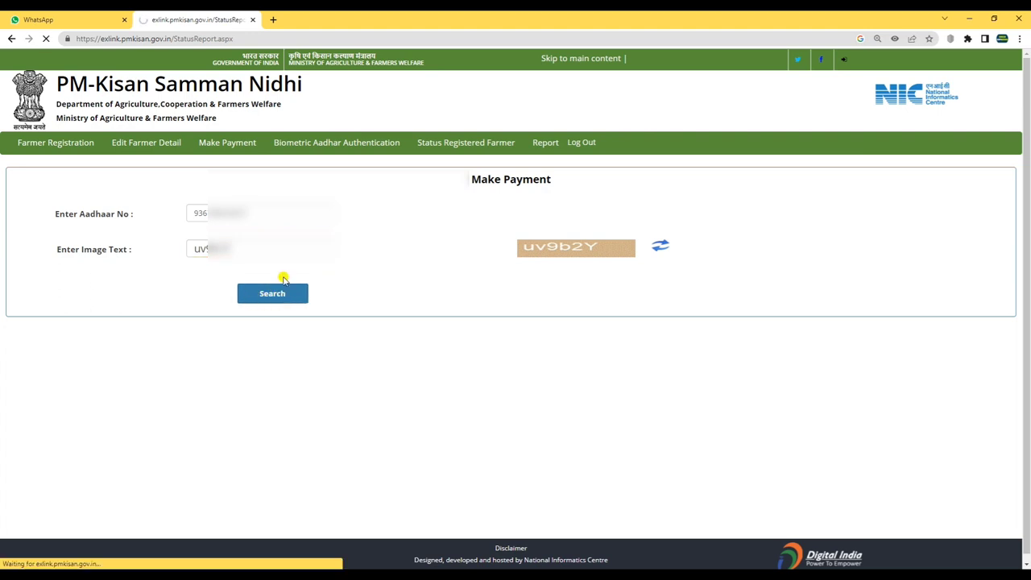
Step: Start the registration fee payment for the found farmer via Makepayment in the results row
double_click(81, 359)
click(165, 362)
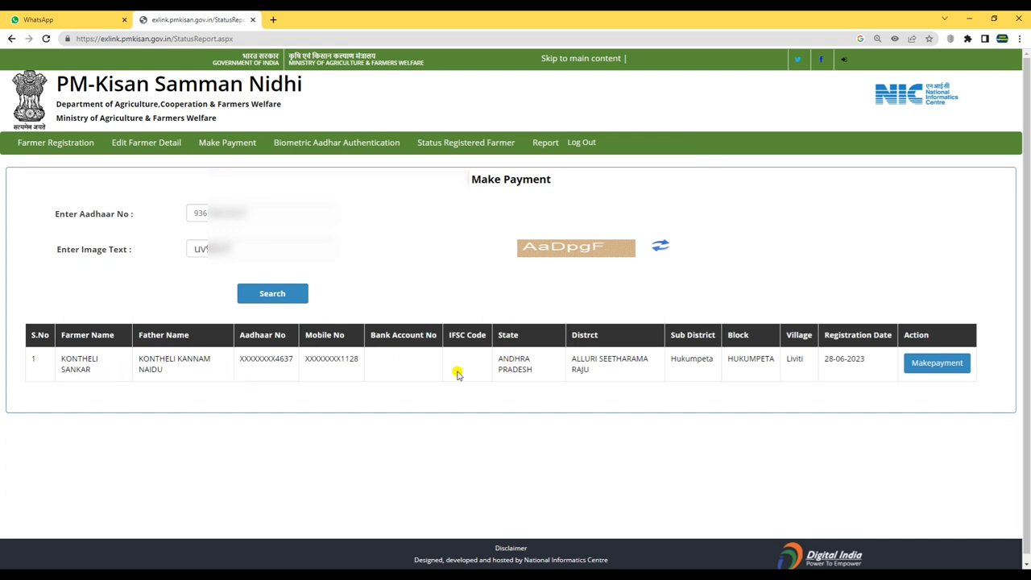
click(939, 363)
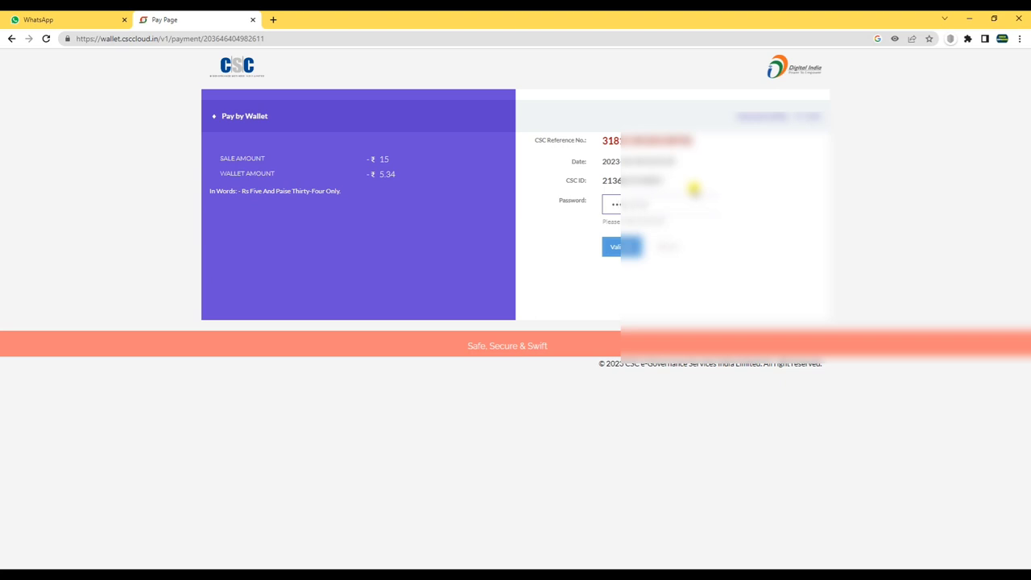
Step: Validate the wallet password, enter the 6-digit wallet PIN and pay the ₹15 fee
click(613, 247)
click(622, 203)
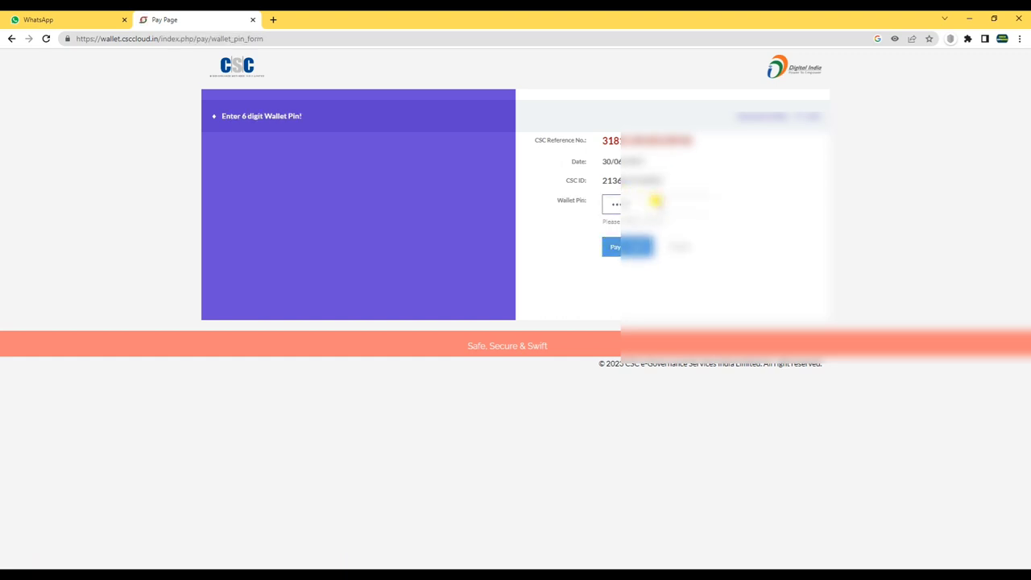
click(624, 246)
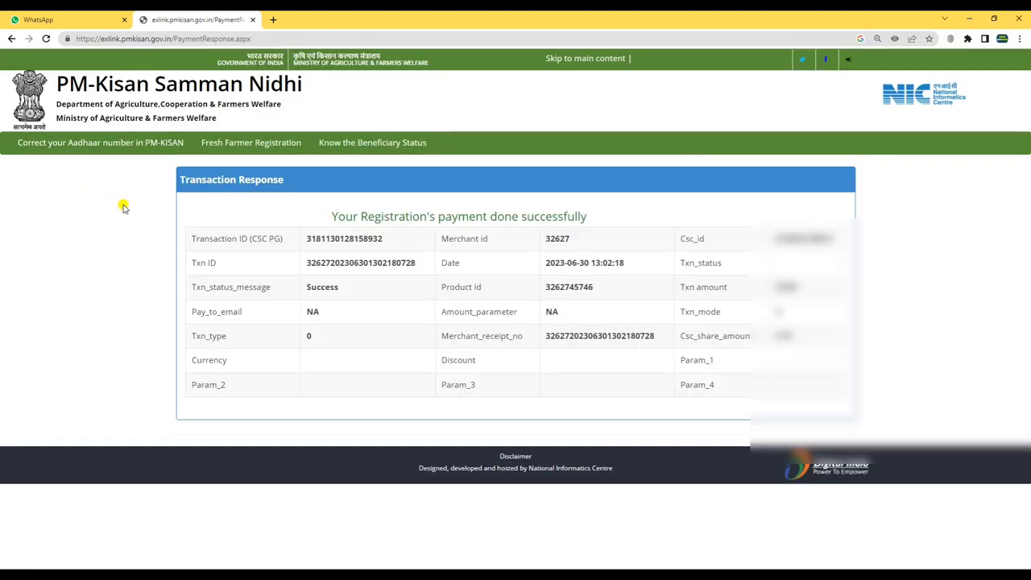
key(super+shift+s)
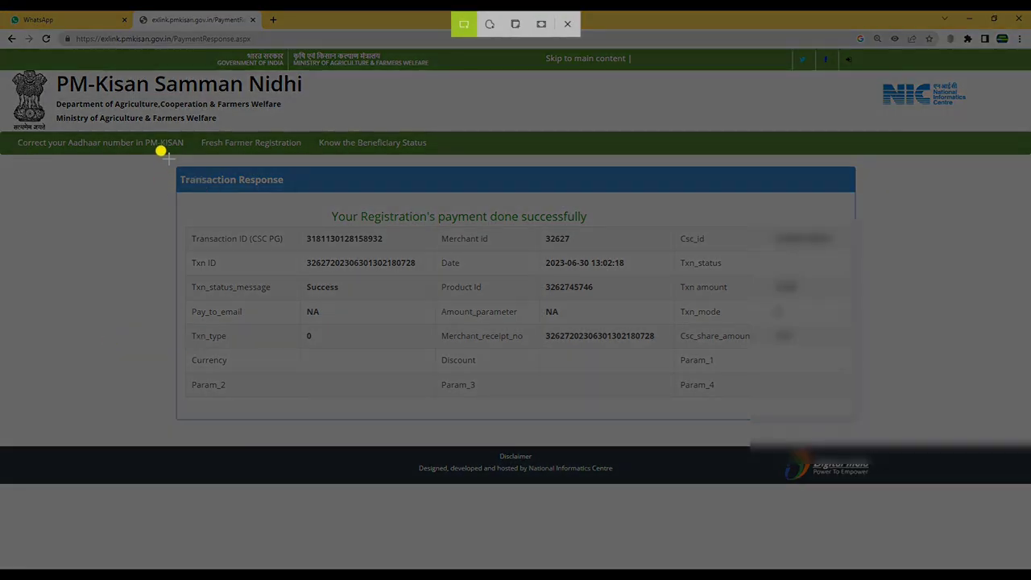
drag(156, 161, 863, 422)
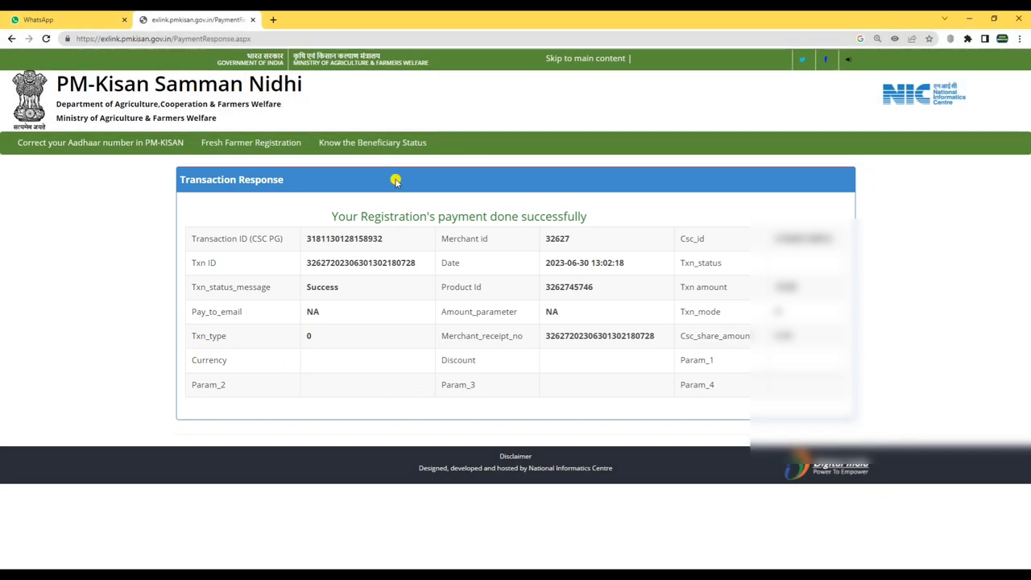
click(379, 143)
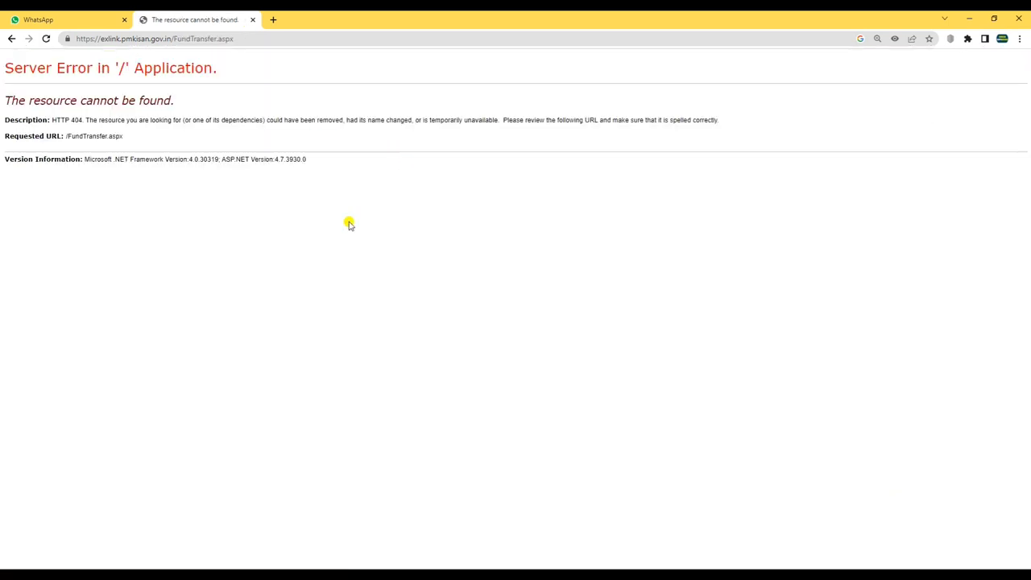
click(11, 39)
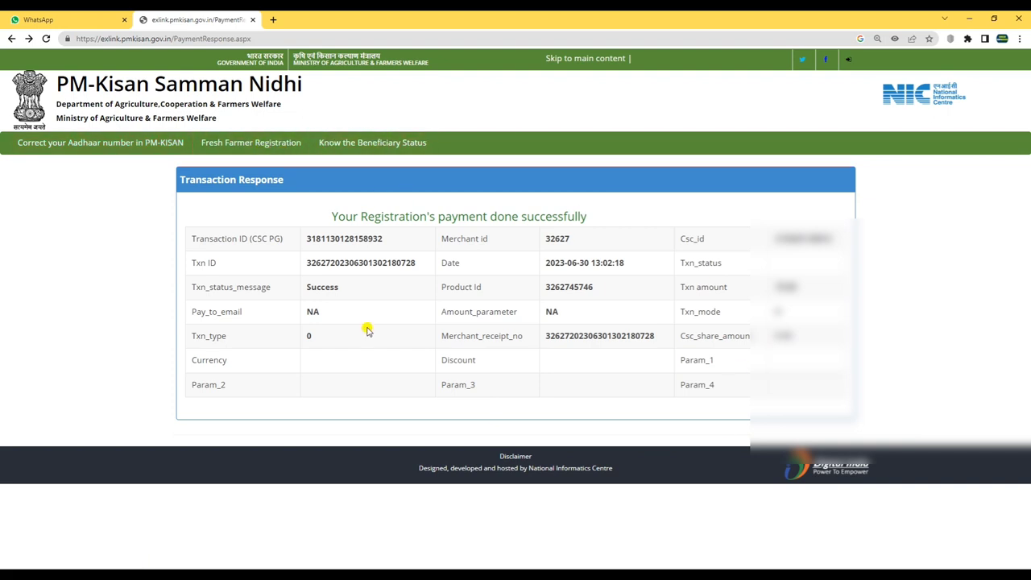
click(348, 143)
click(11, 40)
Step: Search the web for 'pmksian' and open the official pmkisan.gov.in home page
click(269, 37)
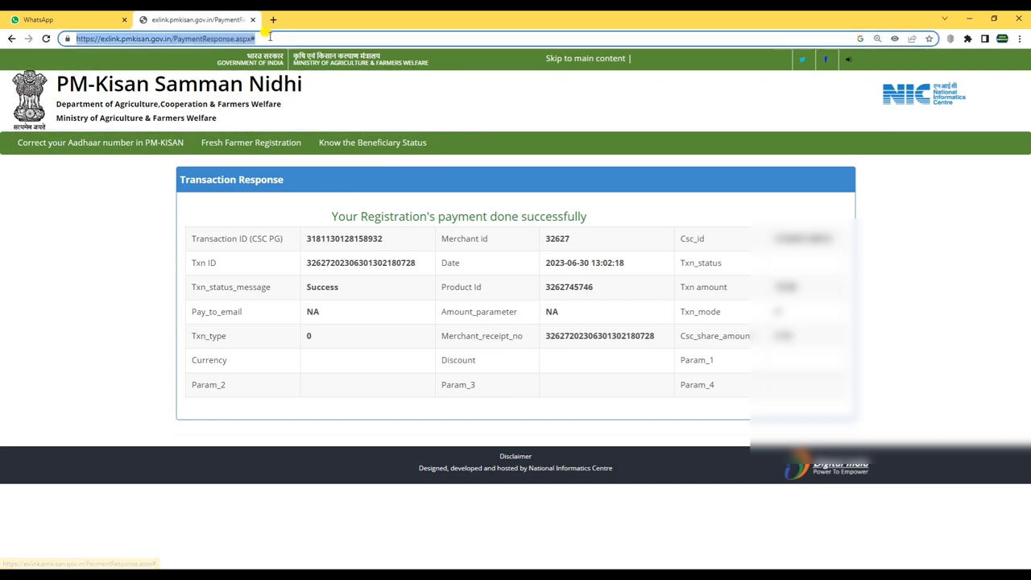
text(pmksian)
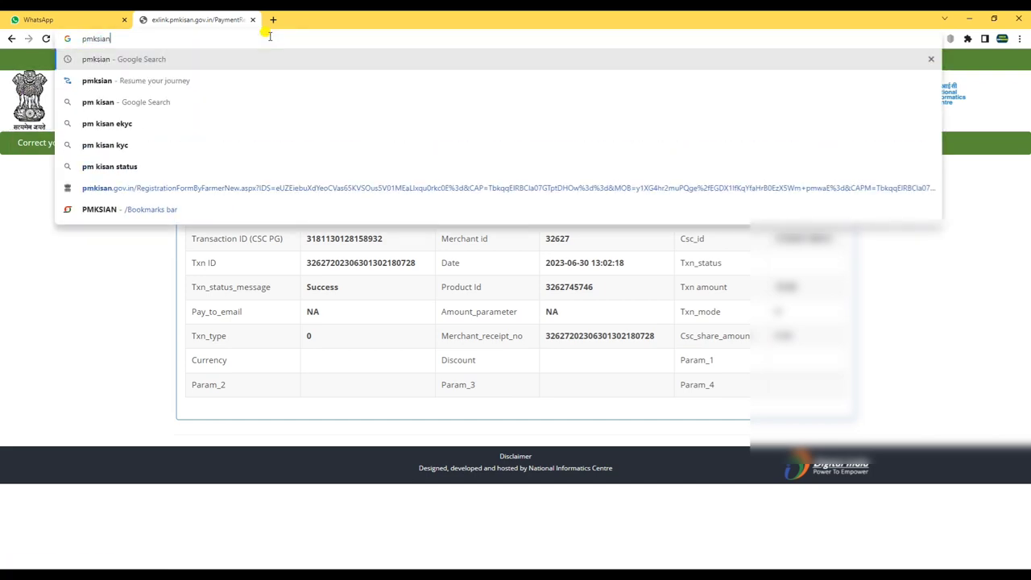
key(Return)
click(168, 240)
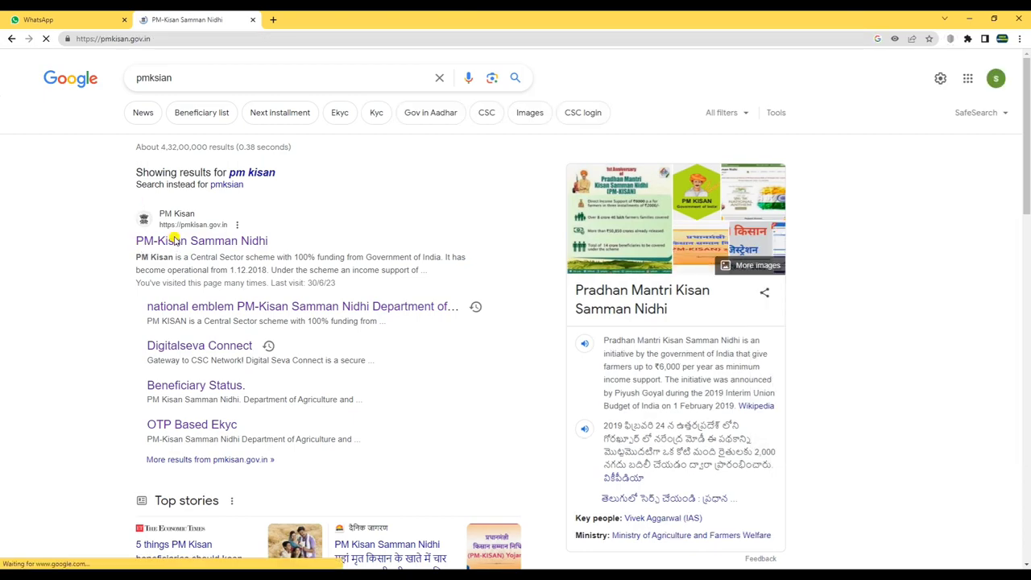
scroll(889, 392, down, 6)
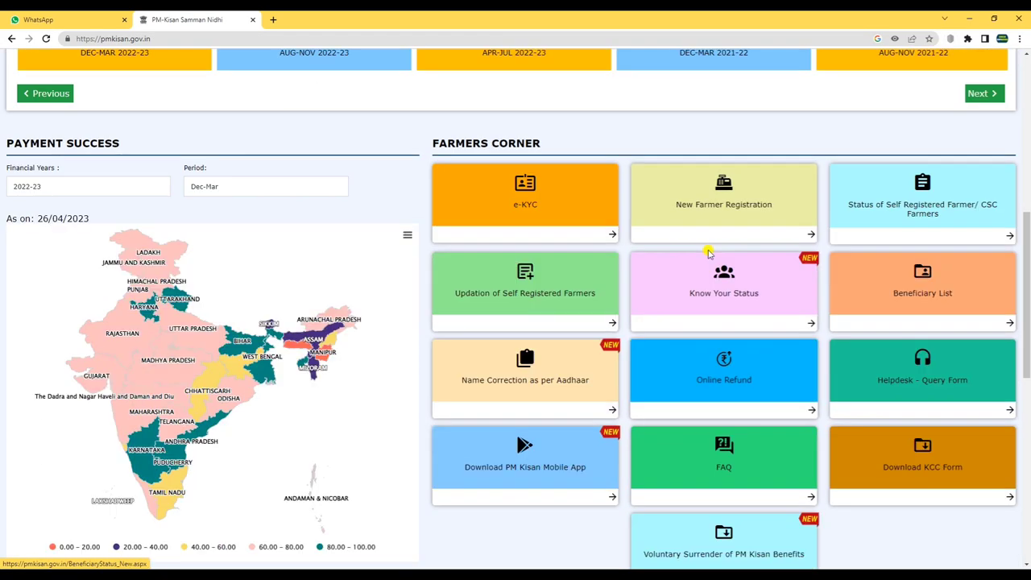
scroll(729, 199, up, 3)
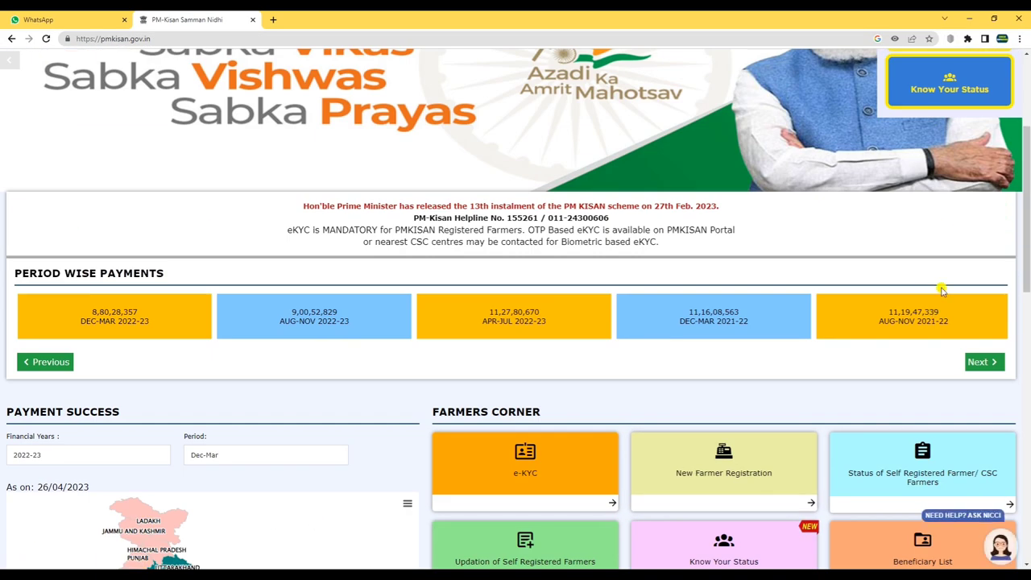
scroll(955, 237, up, 3)
scroll(934, 198, down, 3)
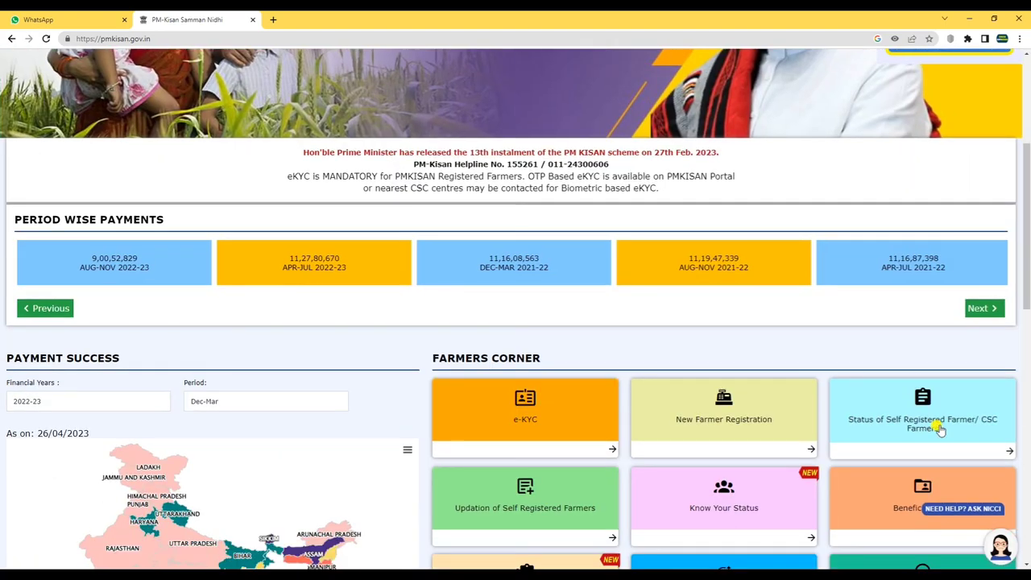
scroll(932, 425, down, 4)
scroll(926, 442, up, 8)
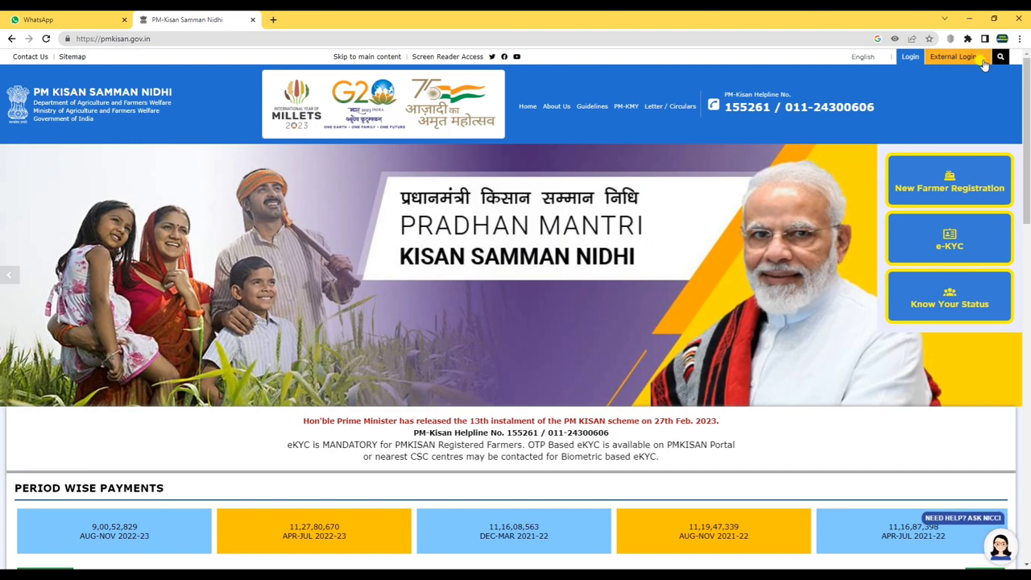
Step: Show the External Logins options, open a blank new tab, and return to the PM-Kisan home page
click(963, 57)
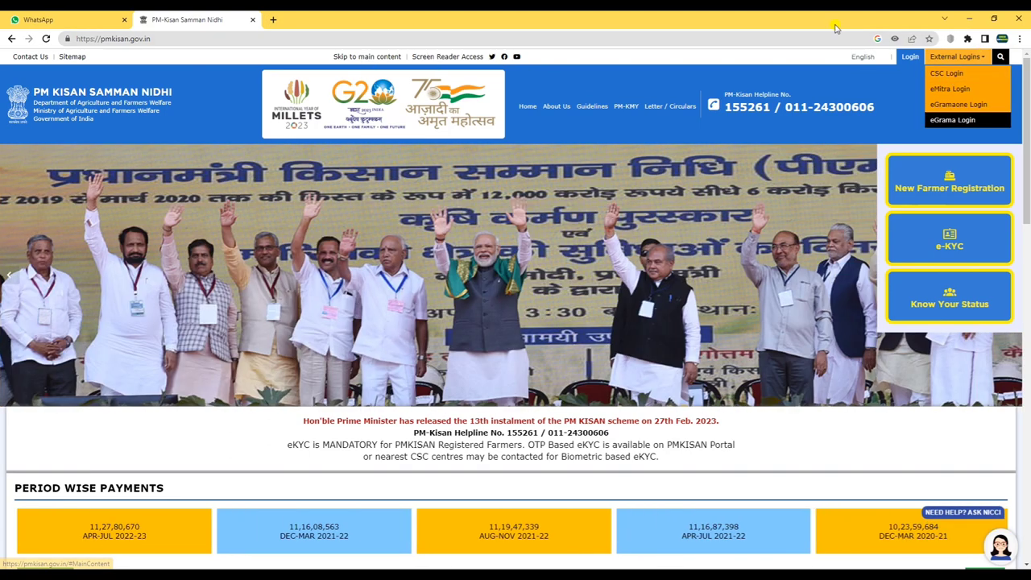
click(272, 19)
click(201, 18)
scroll(506, 422, down, 4)
scroll(509, 421, up, 1)
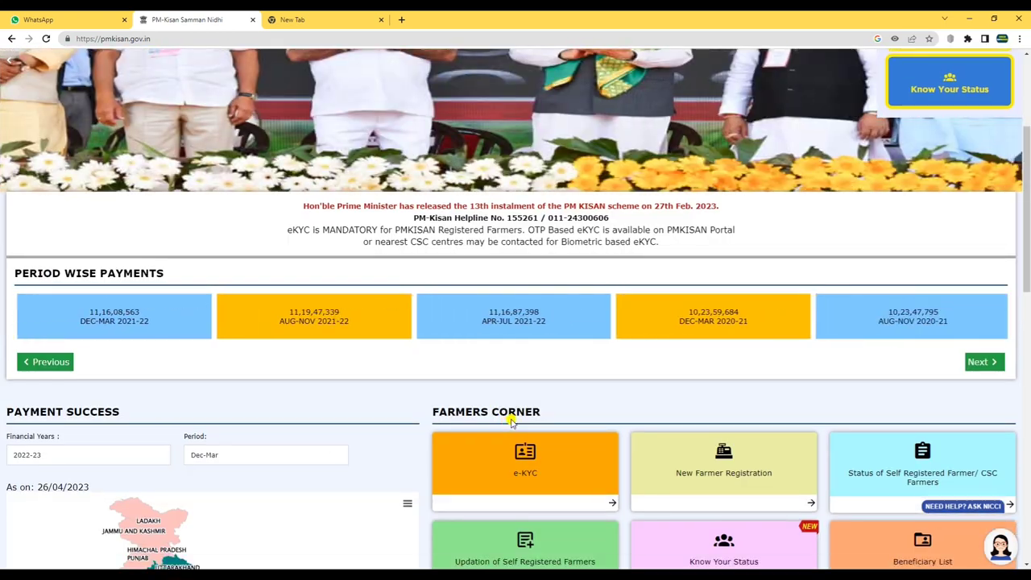